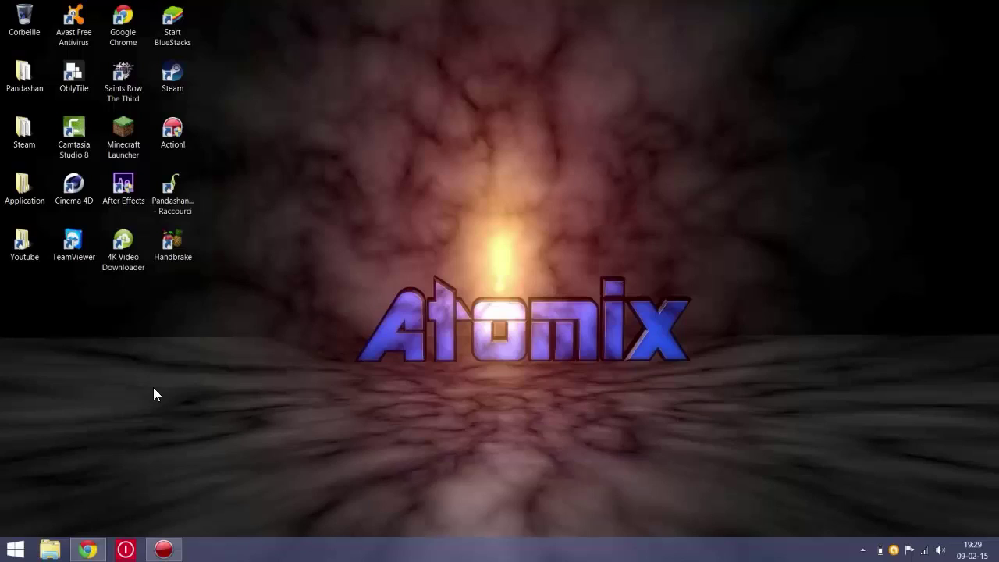
Switch to Chrome and start the free download of Advanced SystemCare 8 Free from its IObit product page.
left_click(84, 550)
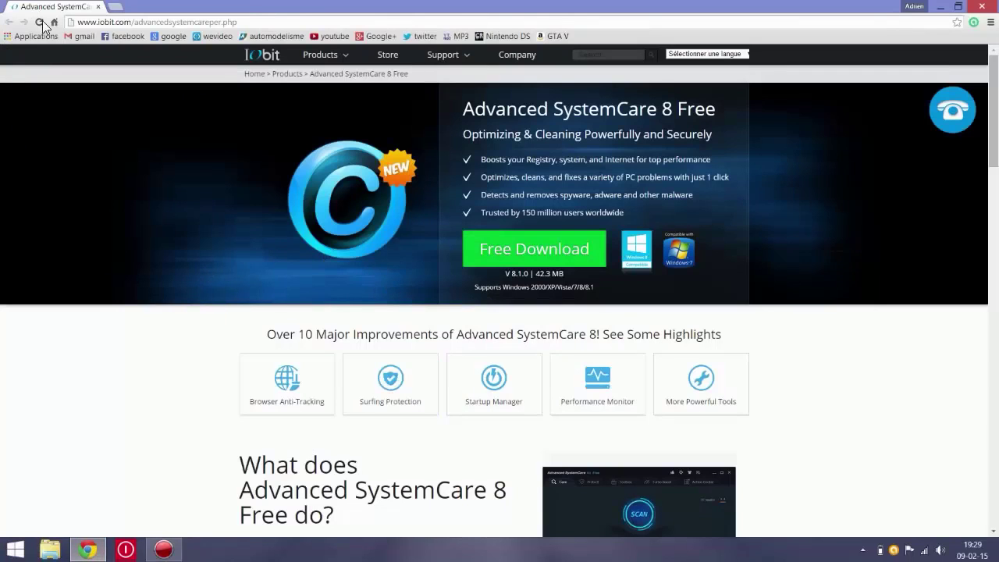
scroll(363, 167, "down", 2)
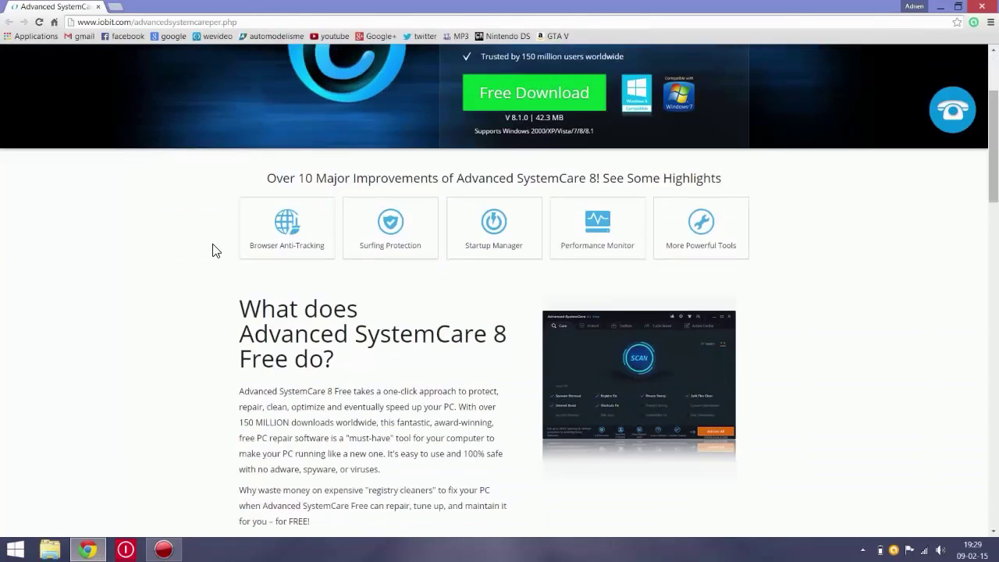
scroll(214, 249, "down", 2)
scroll(211, 252, "up", 5)
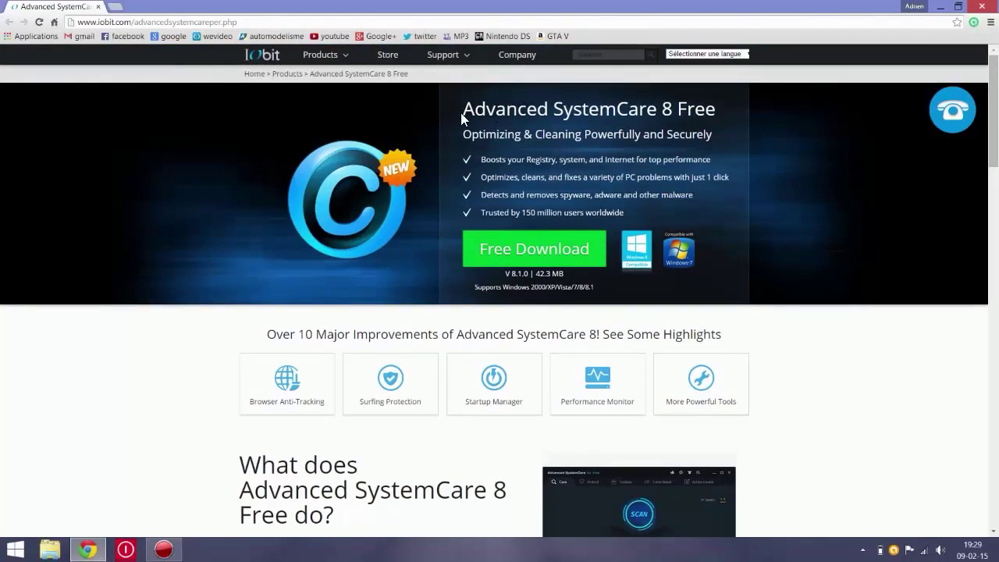
left_click_drag(465, 109, 723, 117)
left_click(595, 150)
left_click(525, 263)
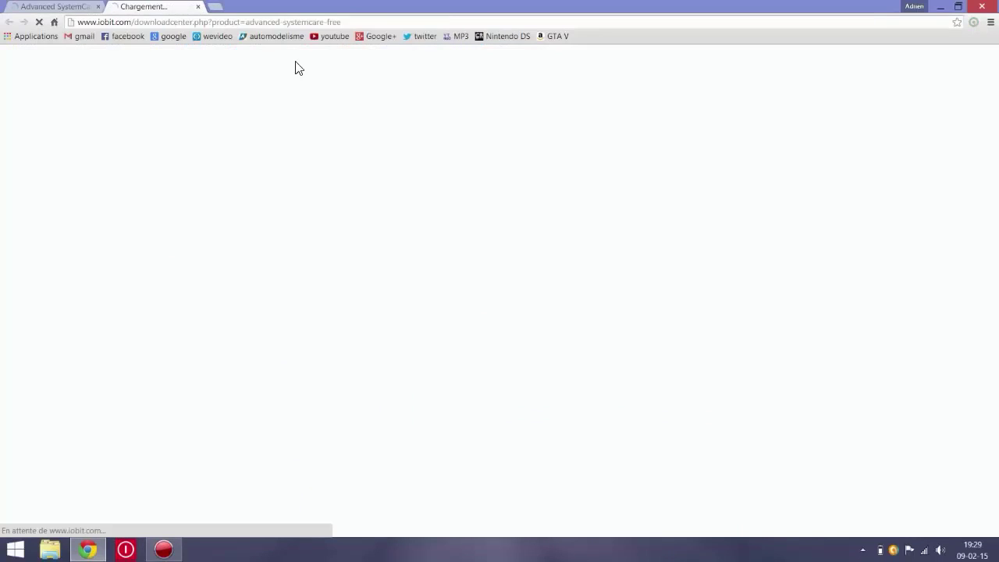
Download the Advanced SystemCare Free installer from Download.com, closing the IObit thank-you page first and the browser once the file is saved.
left_click(61, 6)
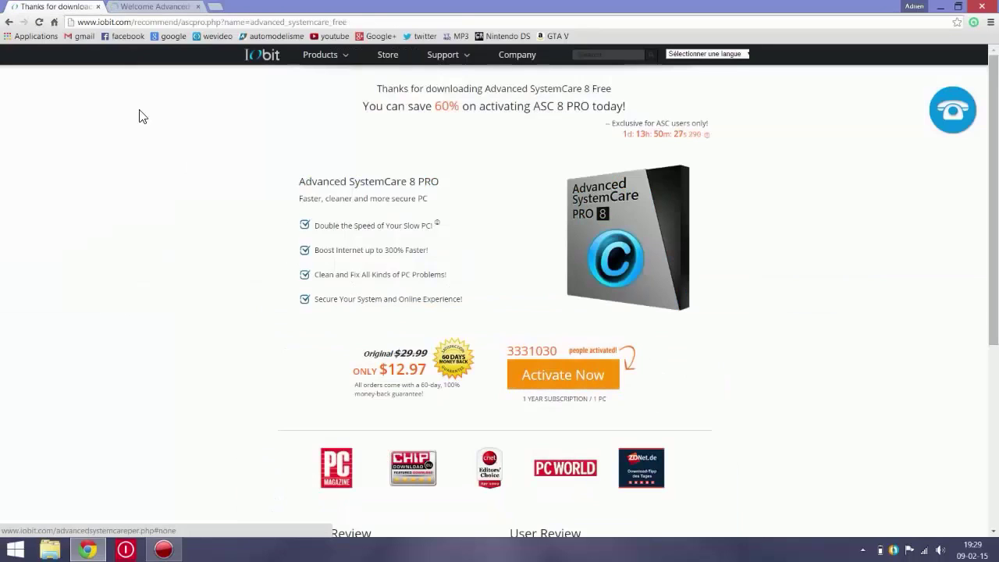
left_click(97, 6)
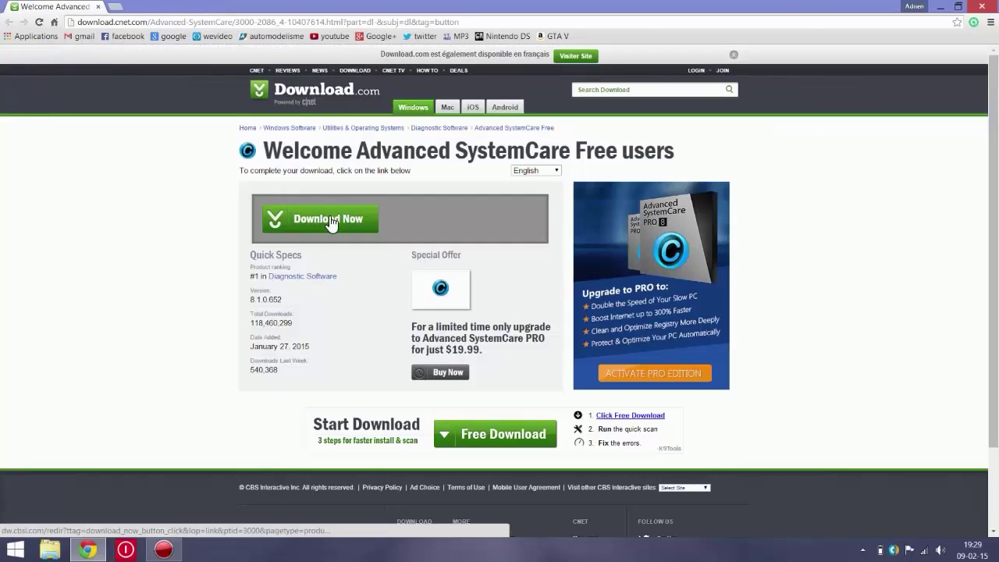
left_click(323, 212)
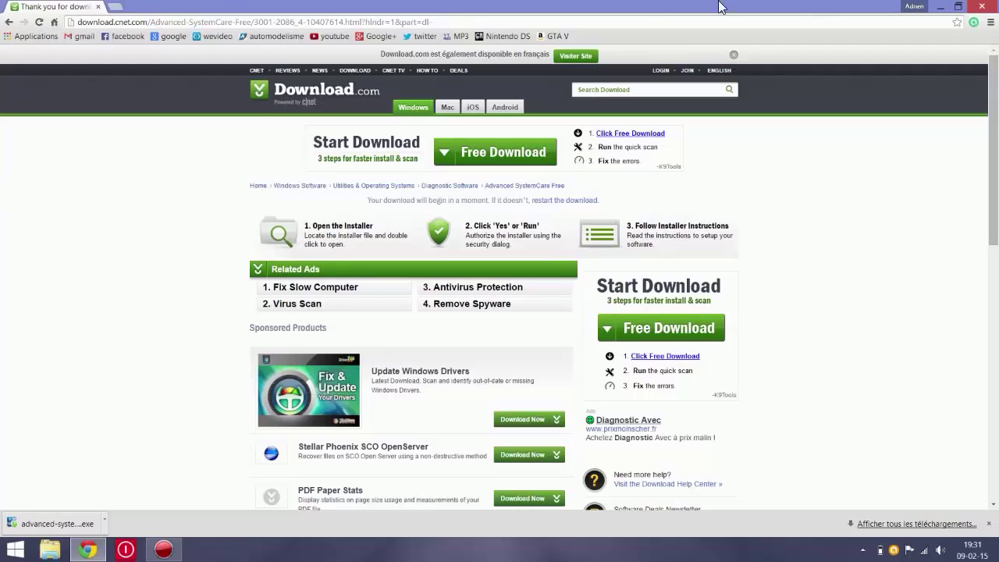
left_click(981, 6)
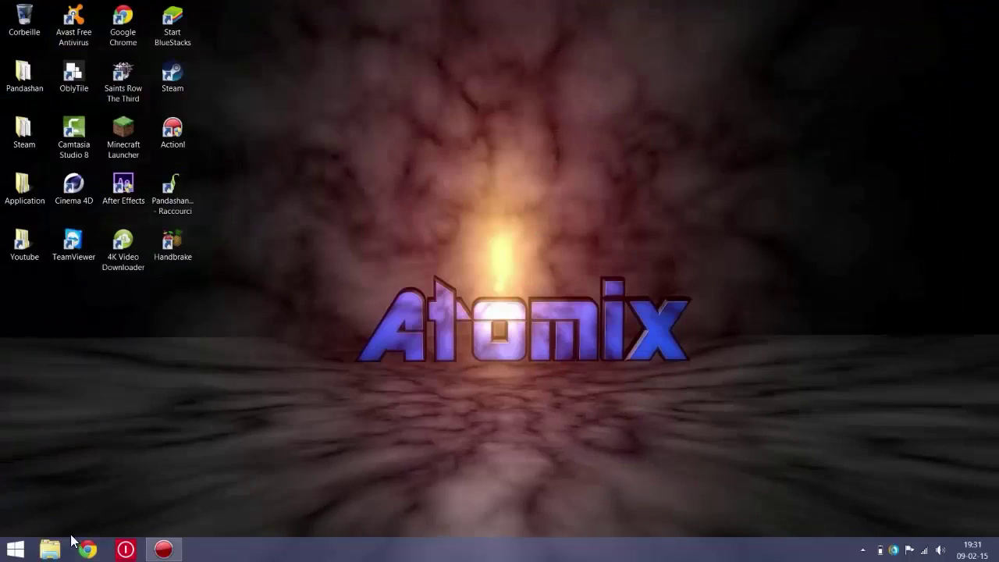
Move advanced-systemcare-setup from the Téléchargements folder to an empty area of the desktop.
left_click(50, 549)
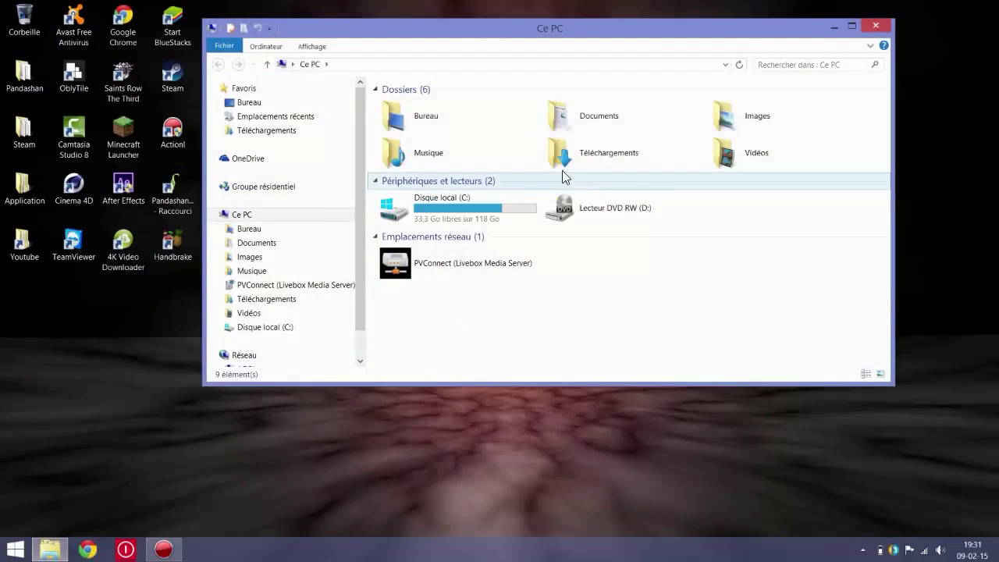
double_click(585, 158)
left_click(411, 125)
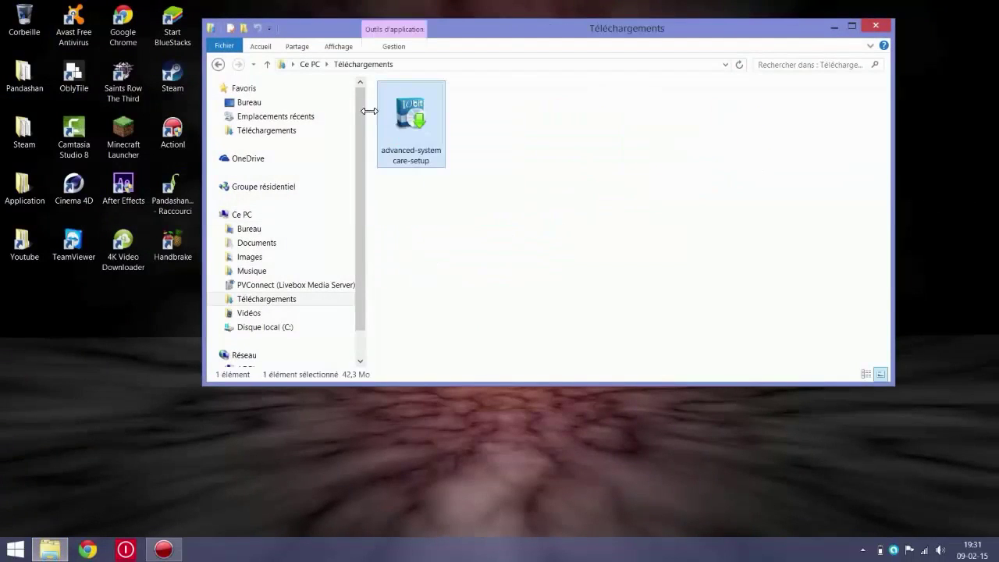
left_click_drag(411, 117, 499, 189)
left_click(875, 26)
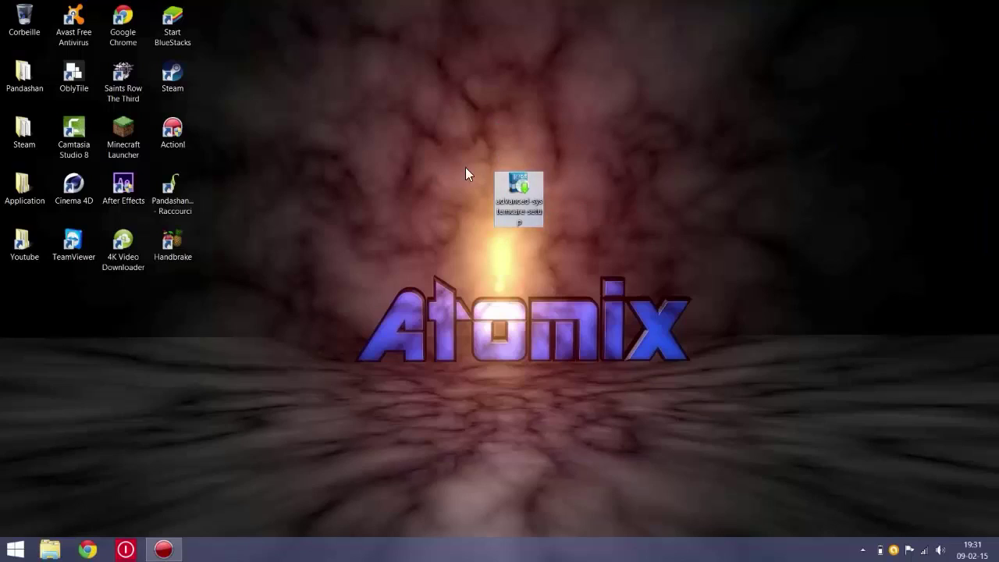
left_click_drag(489, 152, 555, 247)
left_click_drag(521, 201, 351, 152)
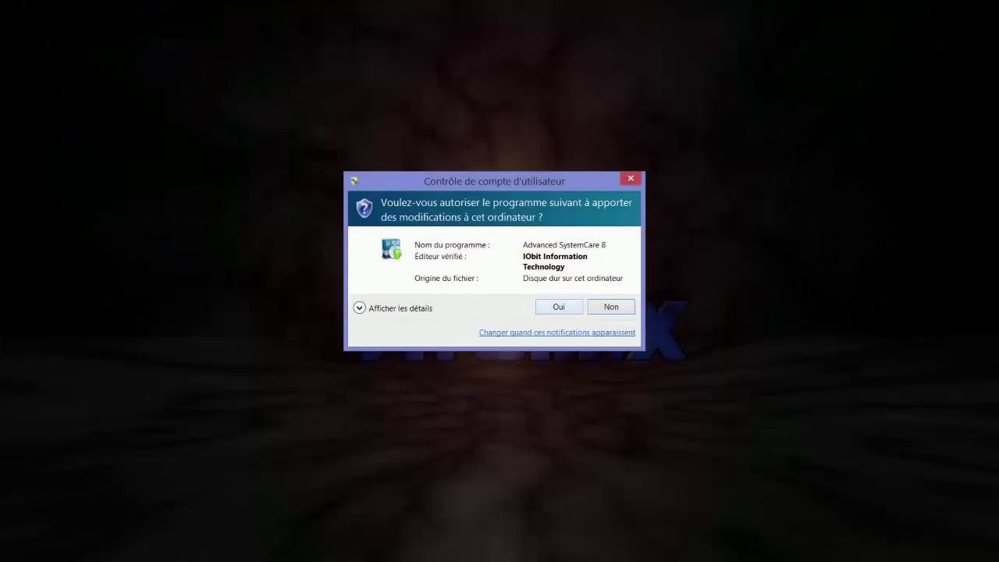
Authorise the Advanced SystemCare 8 installer to run and advance its setup wizard to the destination folder page.
left_click(558, 307)
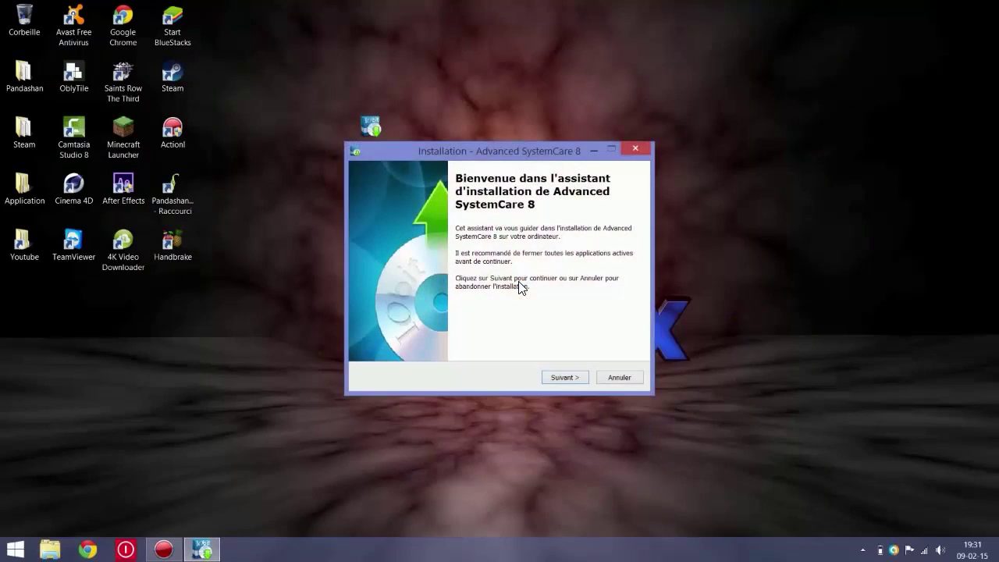
left_click_drag(482, 146, 466, 101)
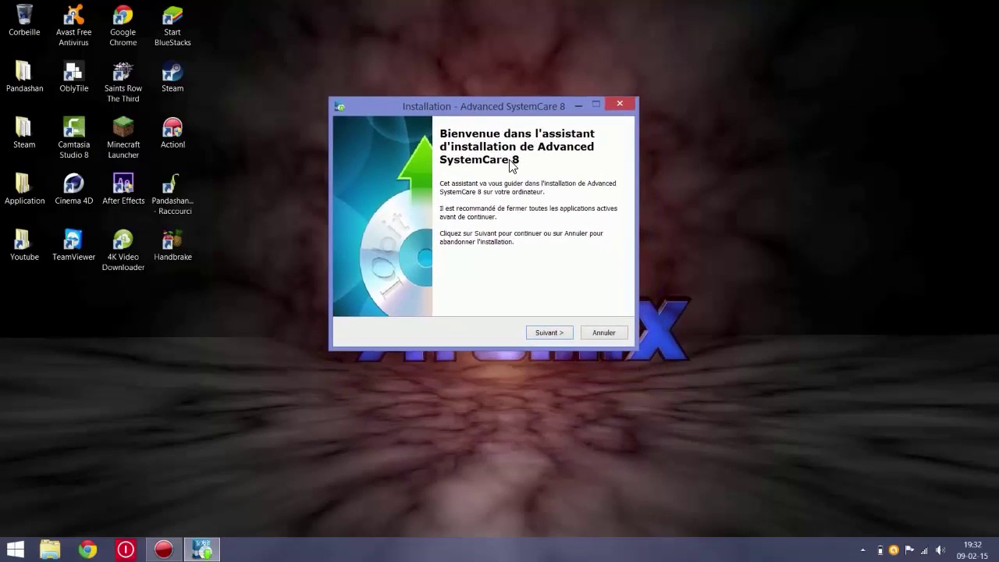
left_click(548, 333)
left_click(551, 332)
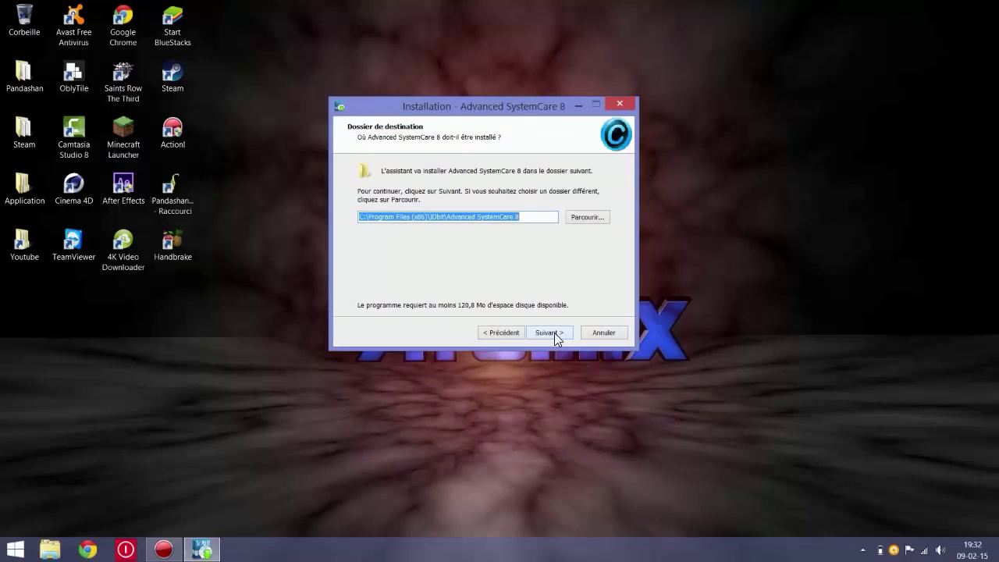
Accept the destination C:\Program Files (x86)\IObit\Advanced SystemCare 8 and agree to install into the existing folder.
left_click(554, 333)
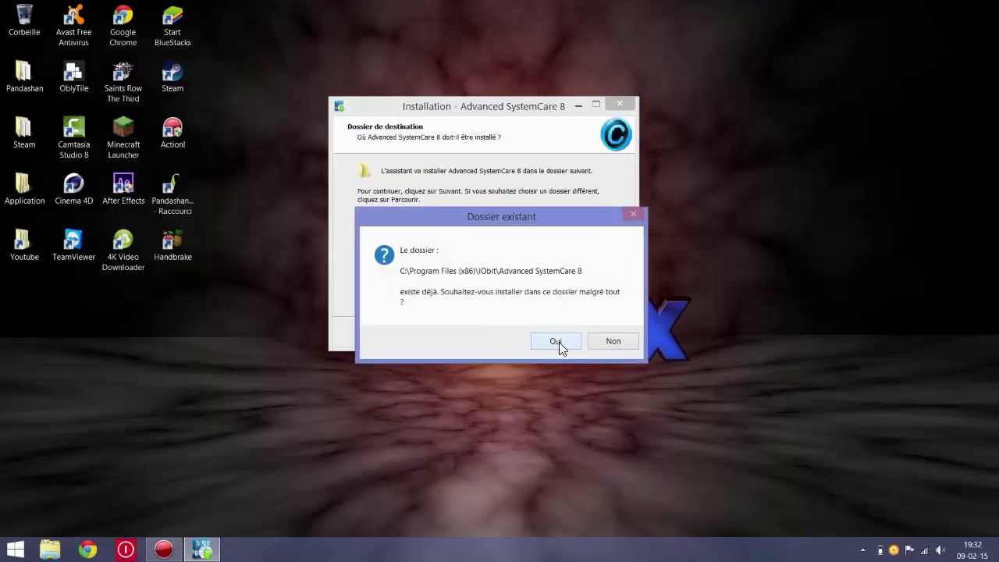
left_click(462, 201)
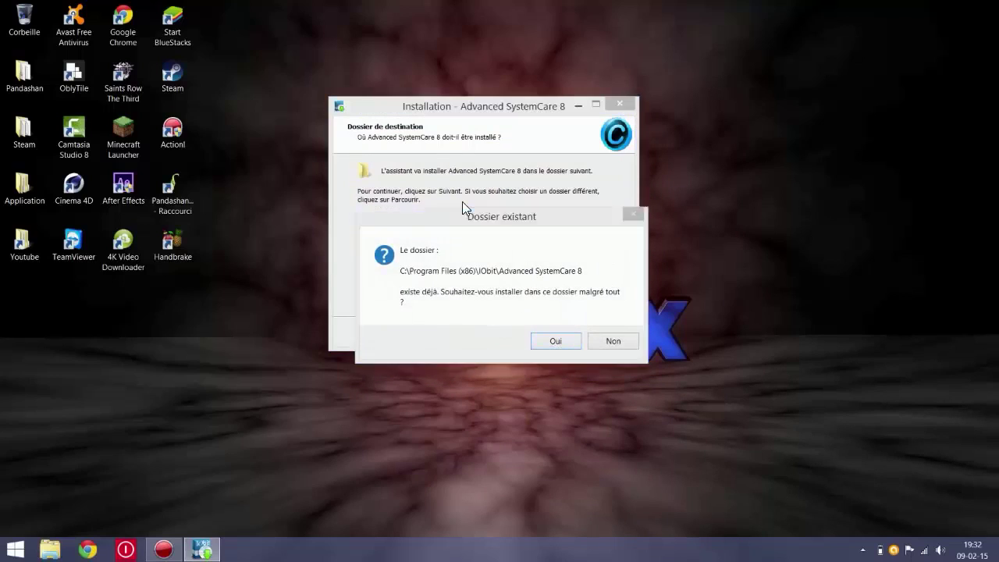
left_click_drag(467, 220, 449, 166)
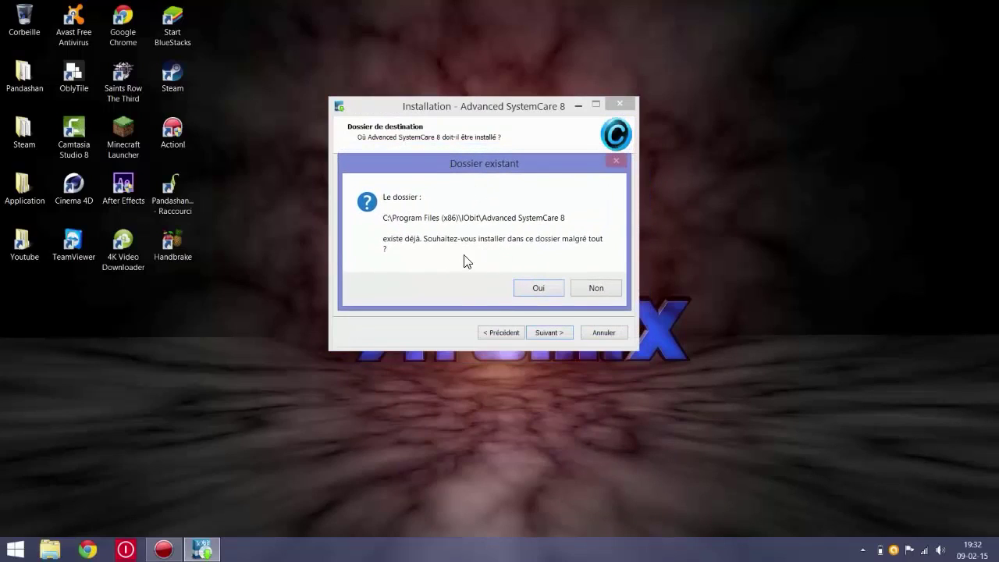
left_click(538, 288)
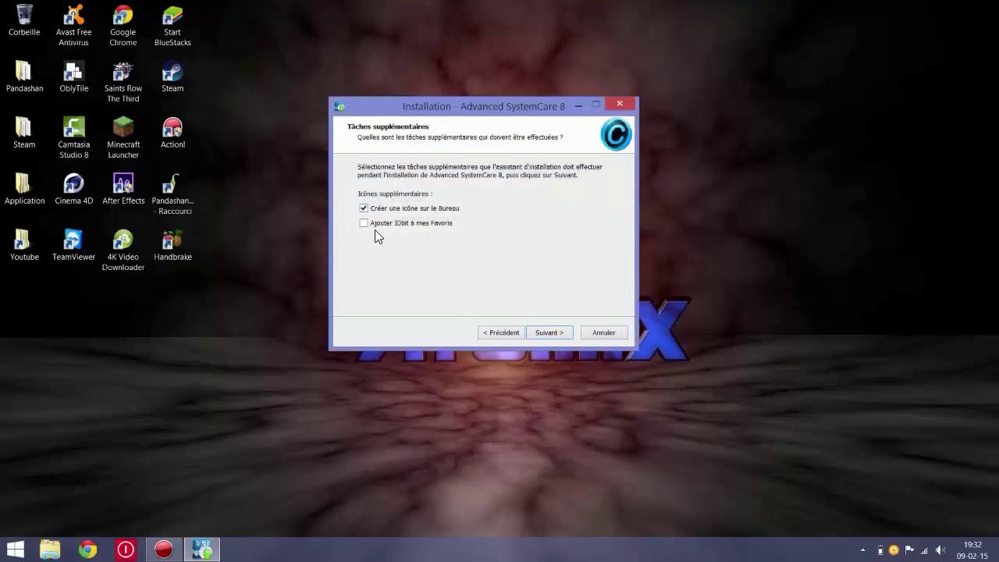
Complete the installation with the default additional tasks, declining both the Skype and Driver Booster 2 Free offers.
left_click(550, 333)
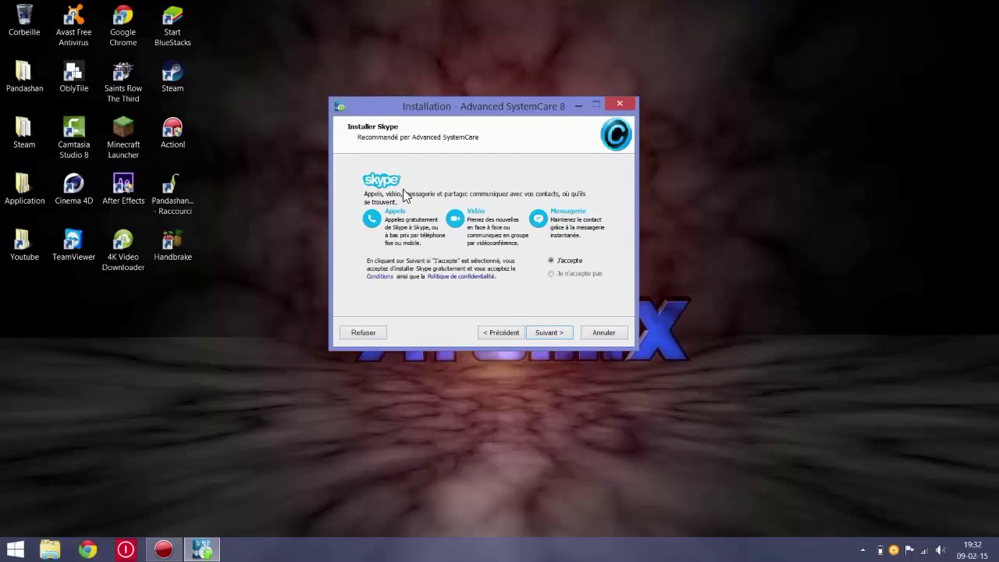
left_click(365, 332)
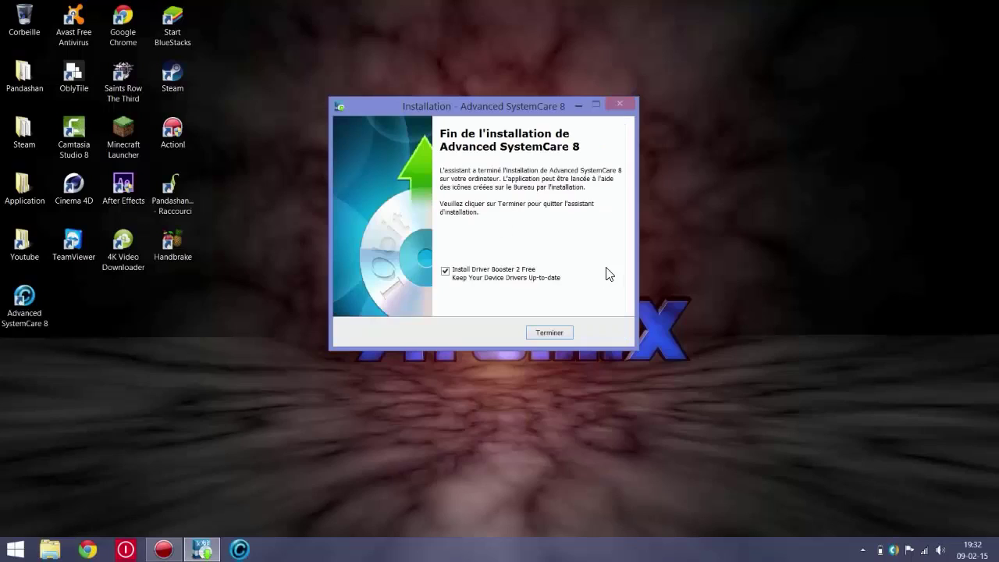
left_click(445, 271)
left_click(556, 332)
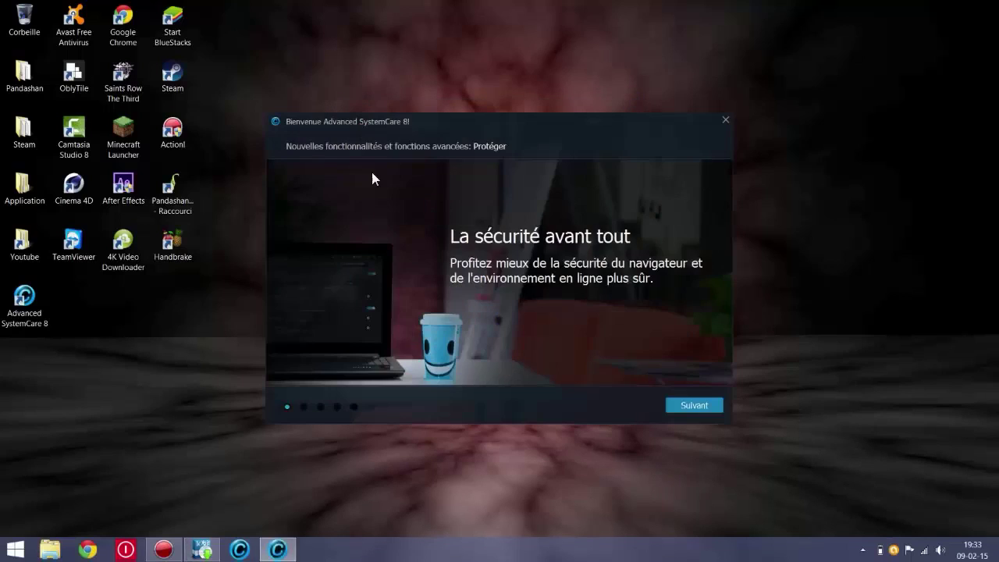
Go through the Advanced SystemCare 8 welcome pages up to the theme and language selection.
left_click_drag(509, 128, 483, 98)
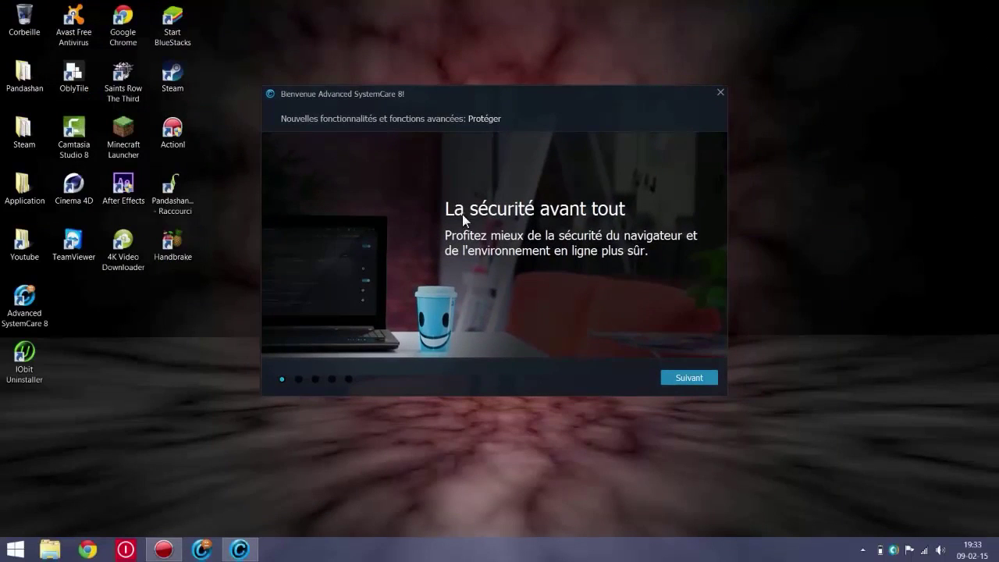
left_click(695, 378)
left_click(694, 378)
left_click(694, 378)
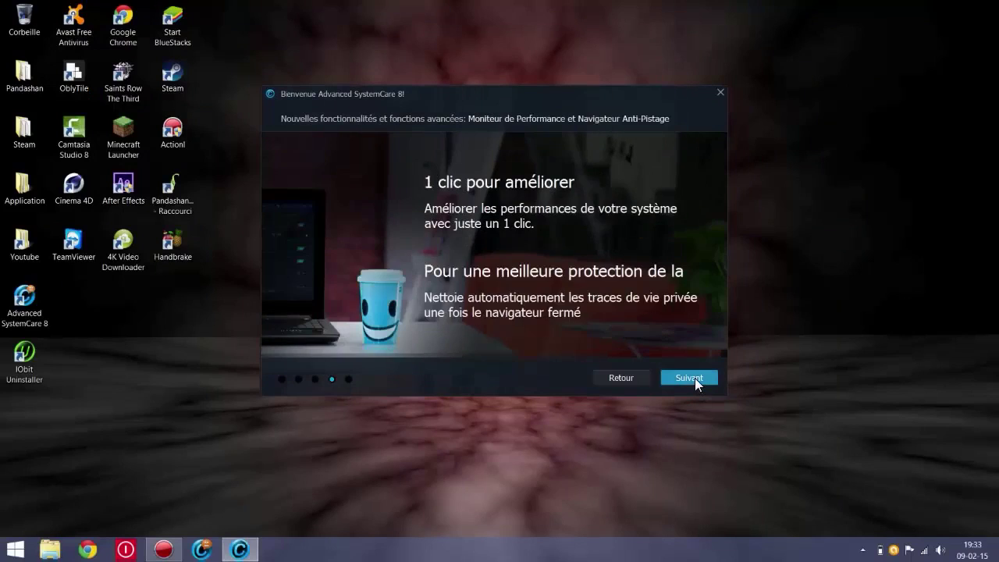
left_click(694, 379)
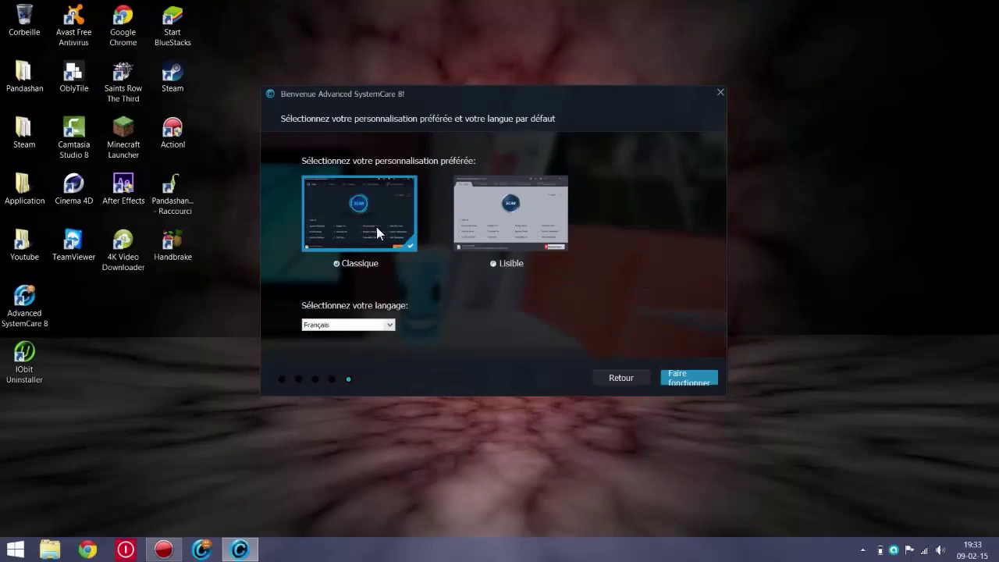
Choose Français as the language, keep the Classique theme and launch Advanced SystemCare.
left_click(356, 328)
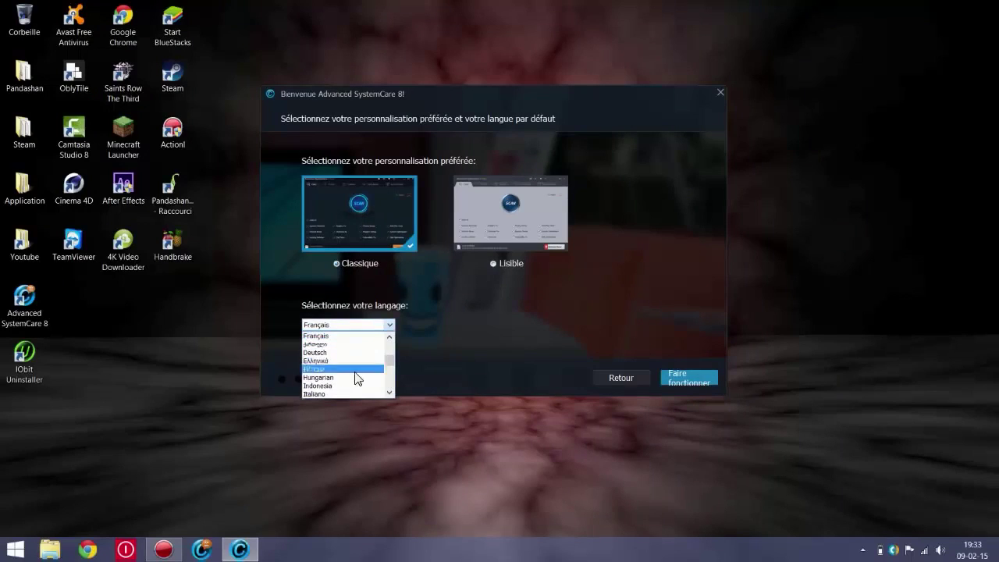
left_click(389, 393)
scroll(389, 394, "down", 2)
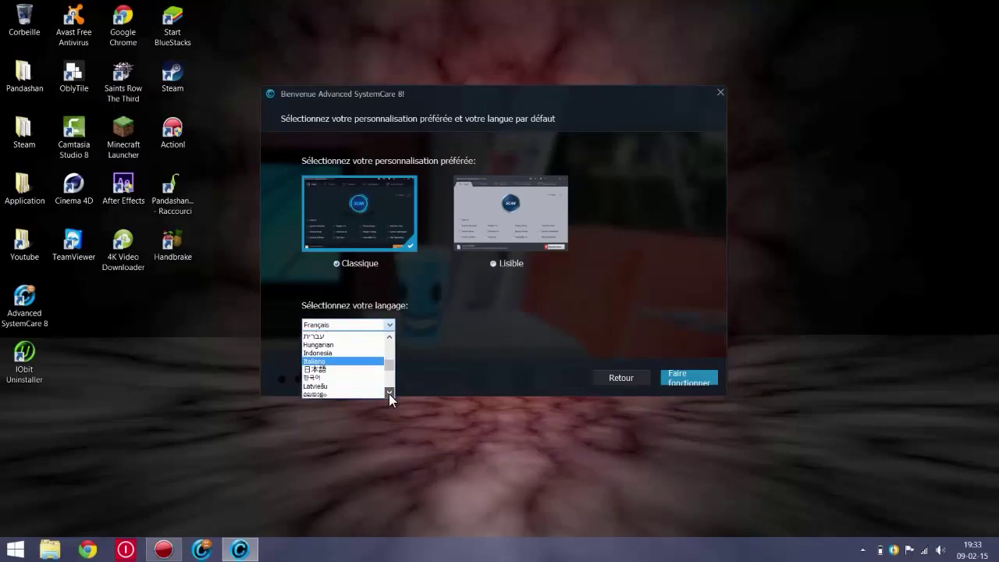
scroll(389, 367, "up", 3)
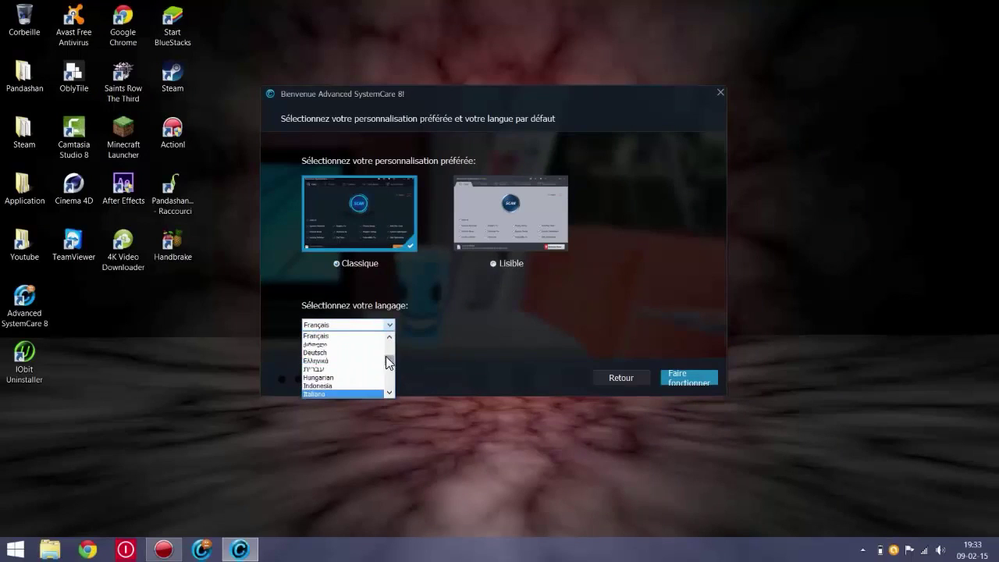
left_click(351, 335)
left_click(351, 327)
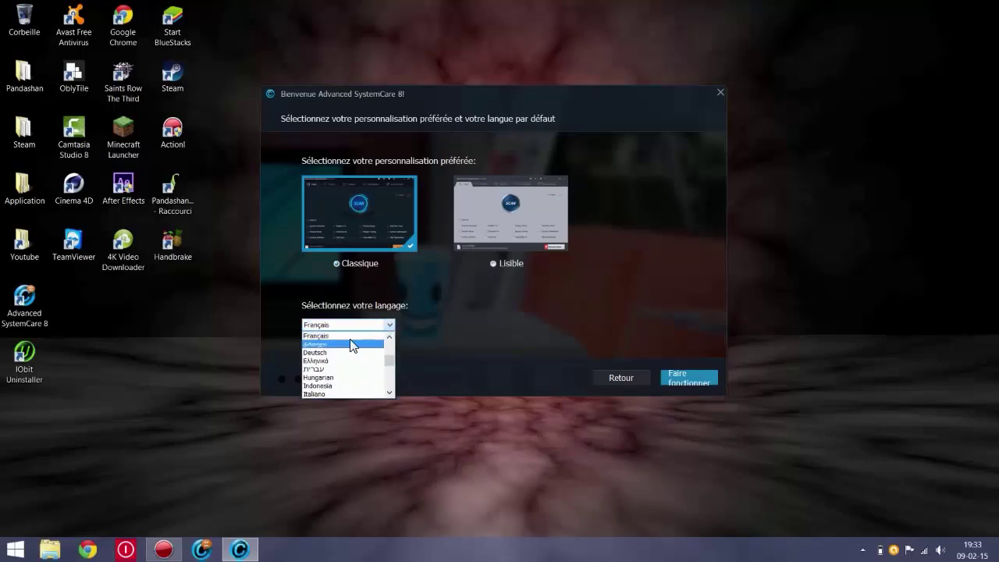
left_click(350, 338)
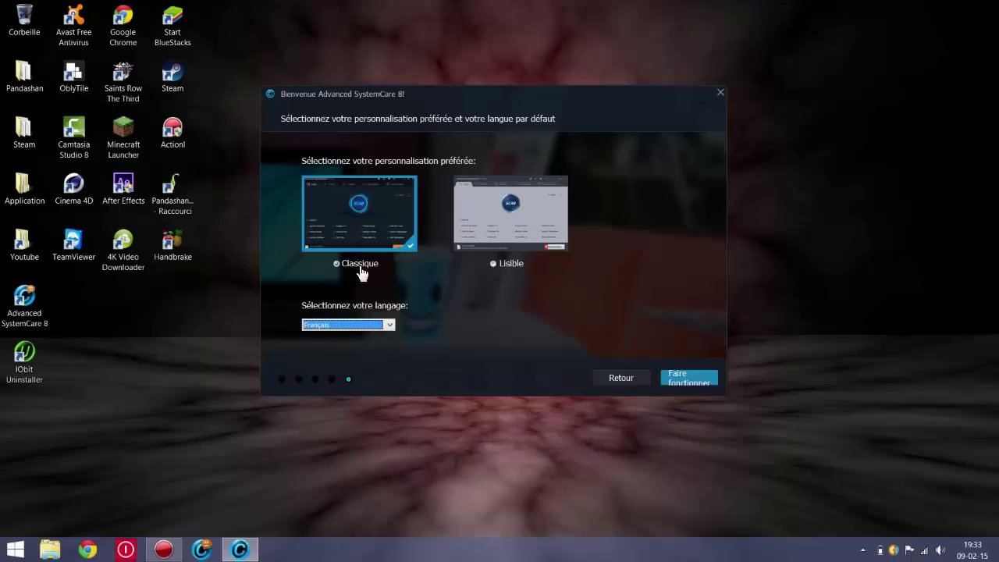
left_click(690, 380)
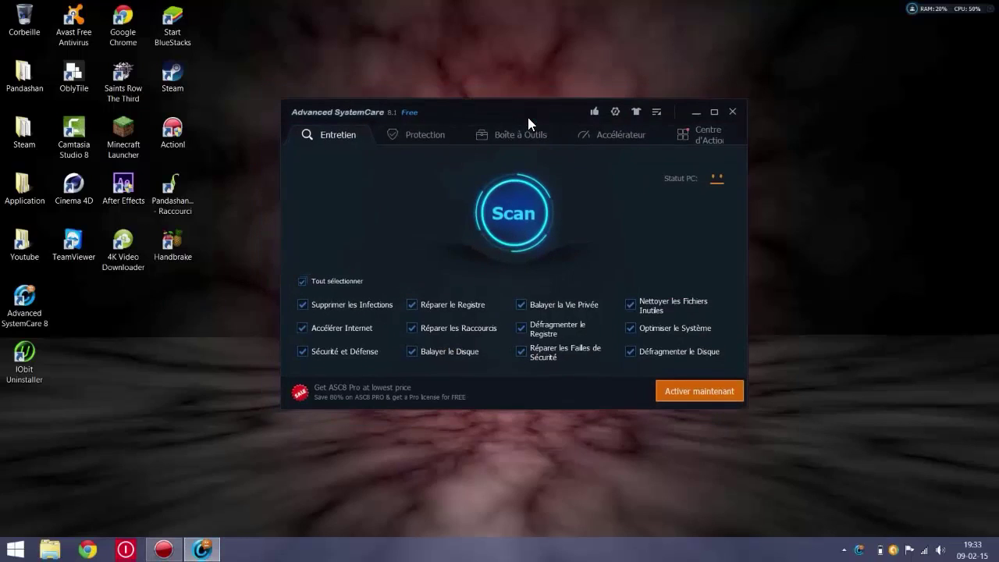
left_click_drag(527, 117, 522, 109)
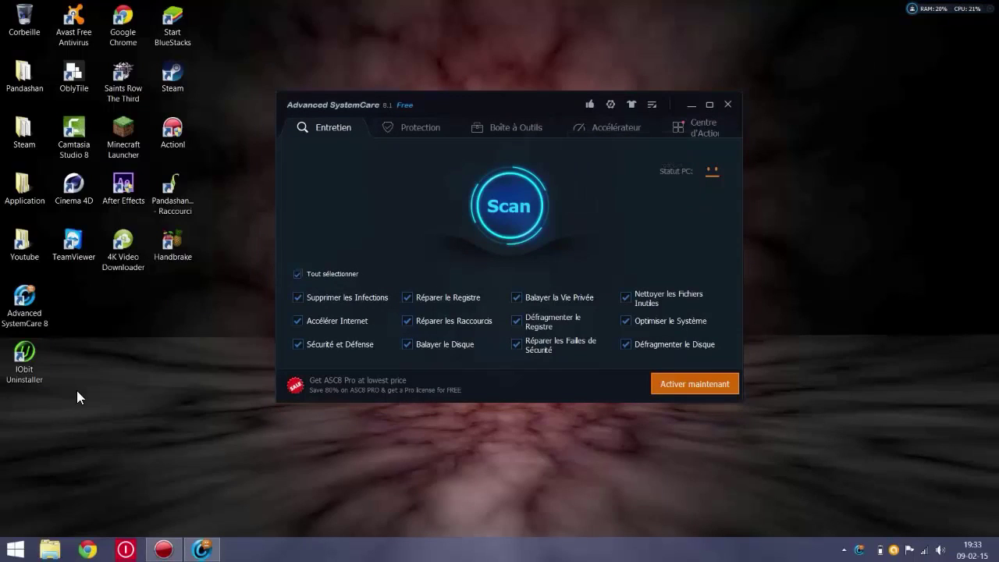
left_click_drag(76, 390, 22, 352)
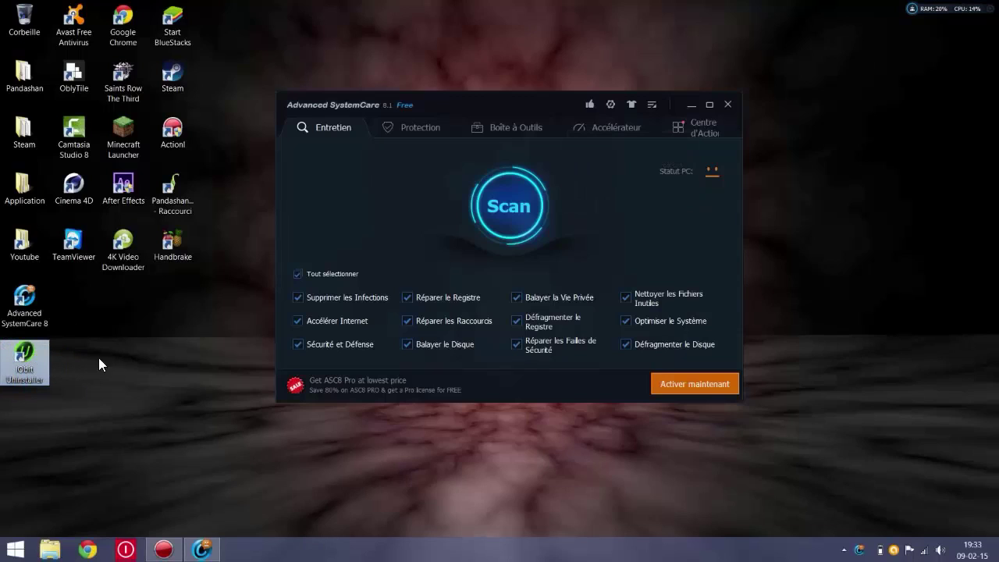
left_click_drag(515, 99, 533, 112)
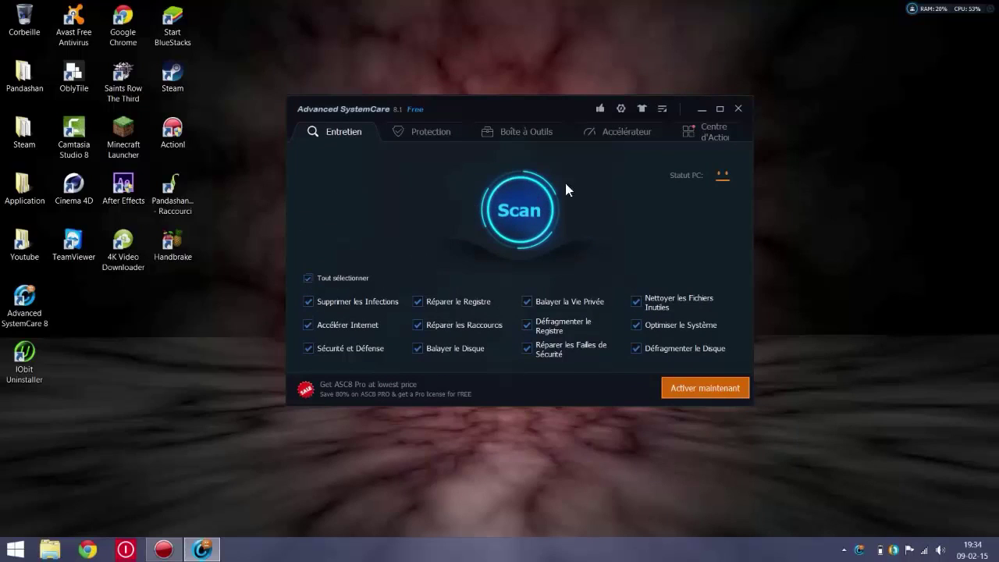
Select every maintenance item for the scan except Réparer les Raccourcis.
mouse_move(723, 181)
left_click(305, 279)
left_click(312, 276)
left_click(417, 324)
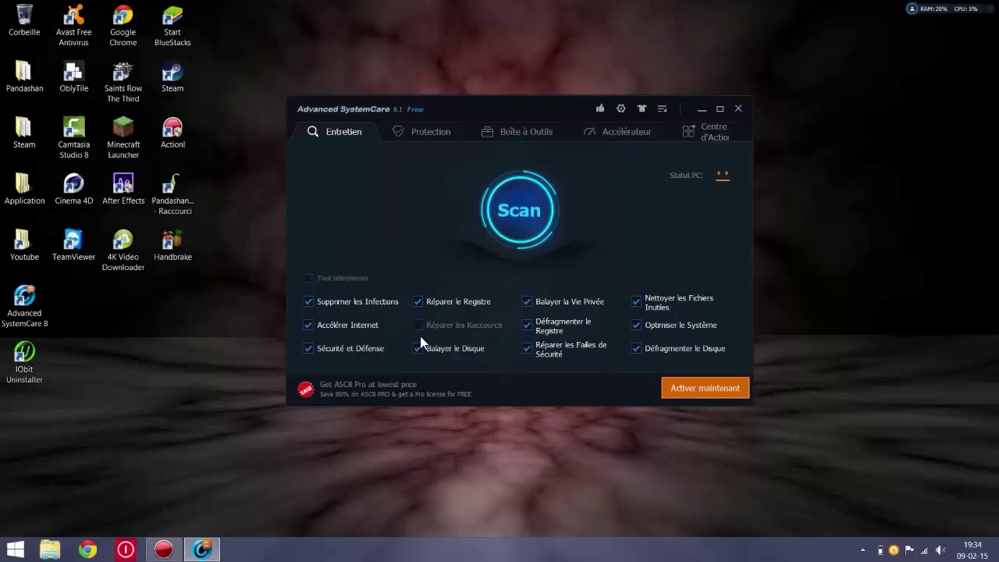
Select all maintenance items for the scan with Tout sélectionner, including Réparer les Raccourcis.
left_click(418, 325)
left_click(420, 324)
left_click(306, 324)
left_click(306, 278)
left_click(310, 278)
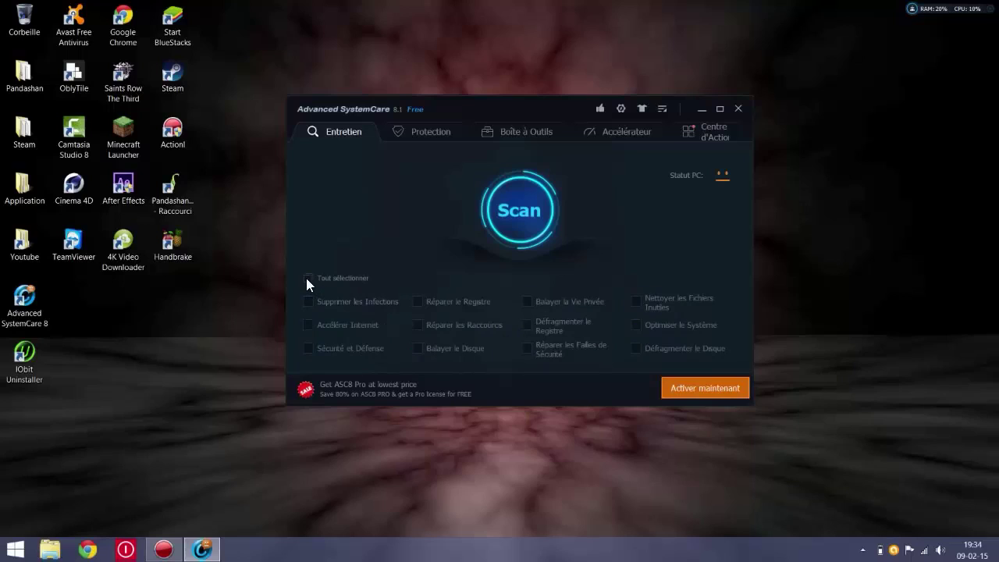
left_click(307, 278)
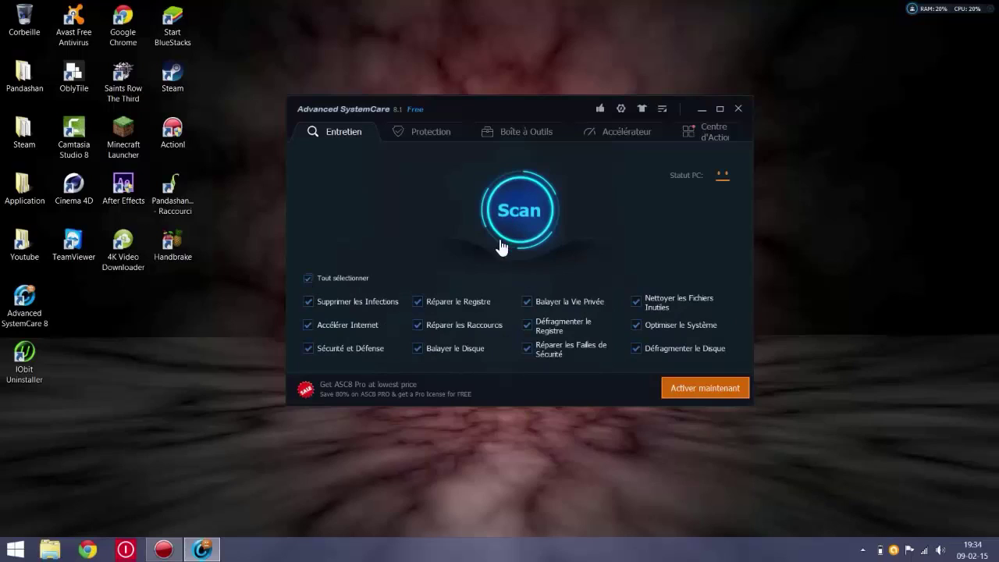
Start the maintenance scan, enable Éteindre le PC après réparation alongside automatic repair, and stop the scan during the registry check.
left_click(527, 211)
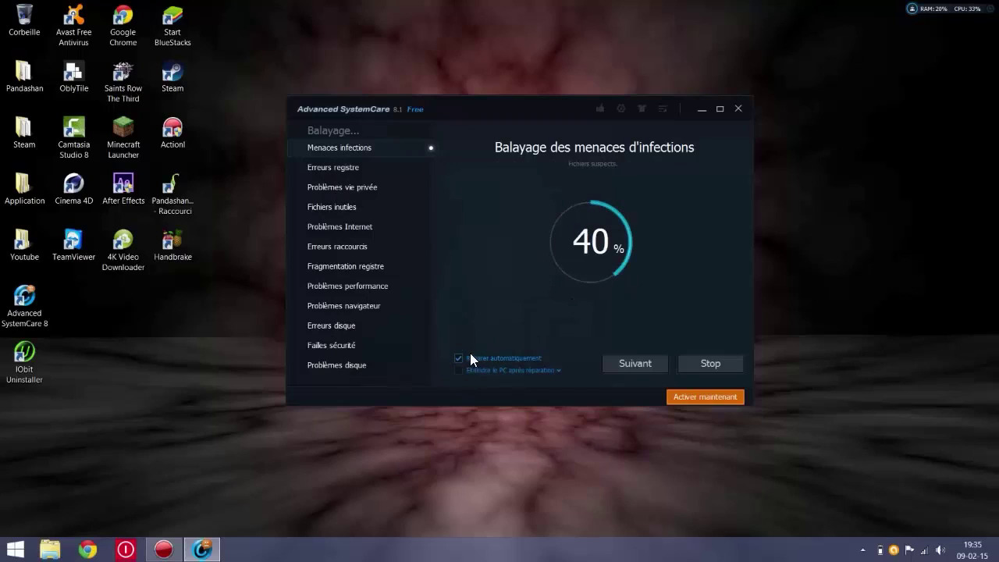
left_click(459, 371)
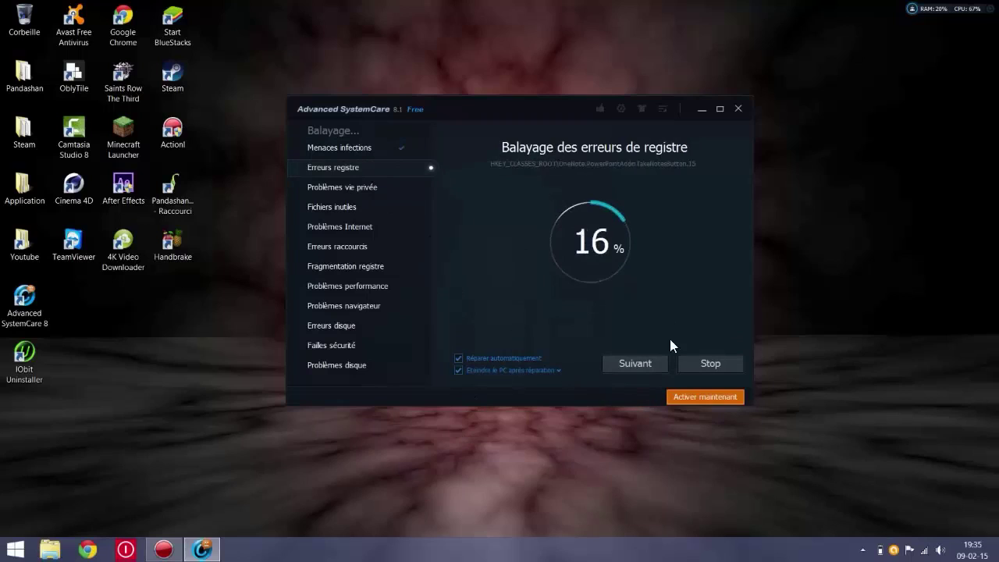
left_click(719, 366)
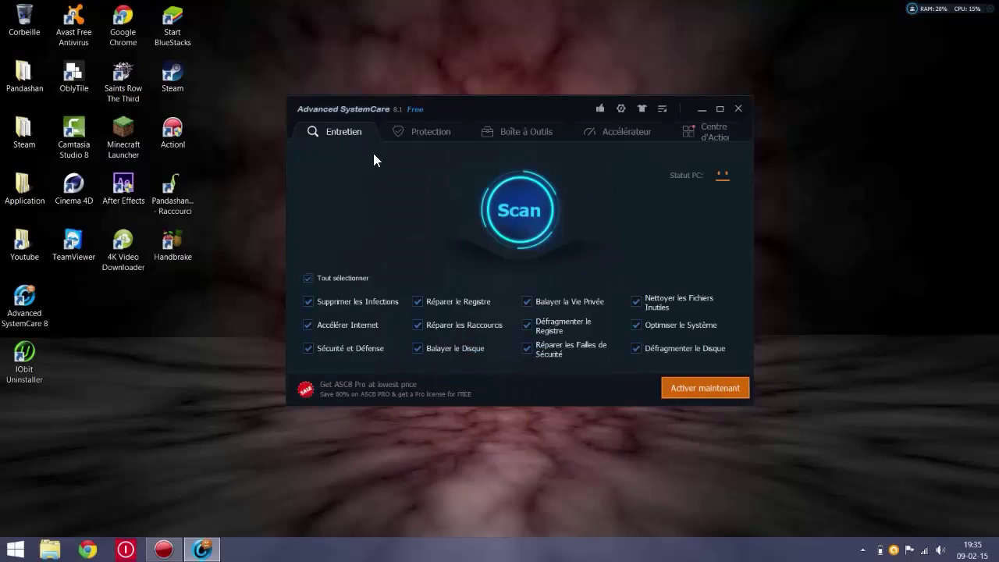
Review the protection settings, including the Renforce le Système option.
left_click(415, 135)
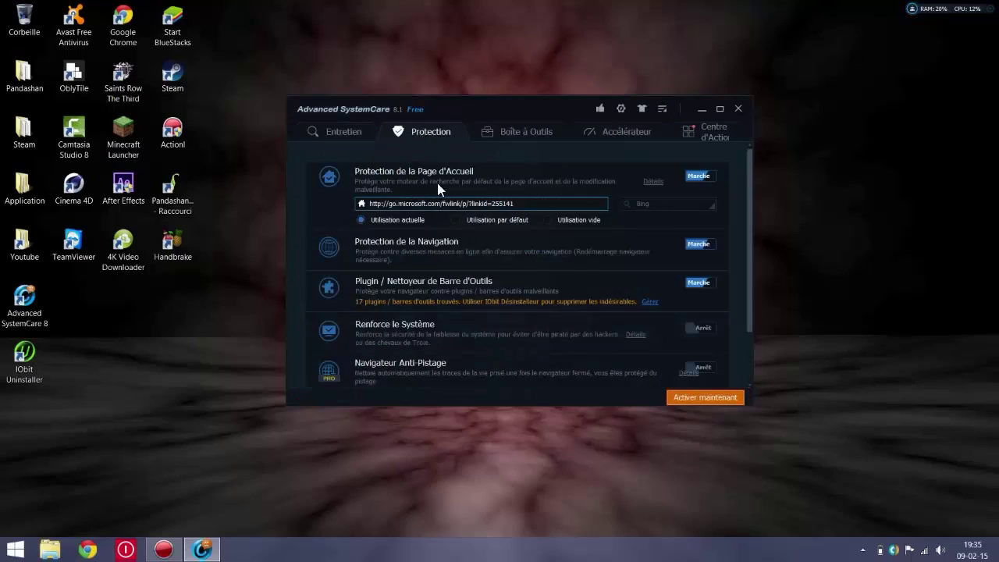
scroll(516, 225, "down", 2)
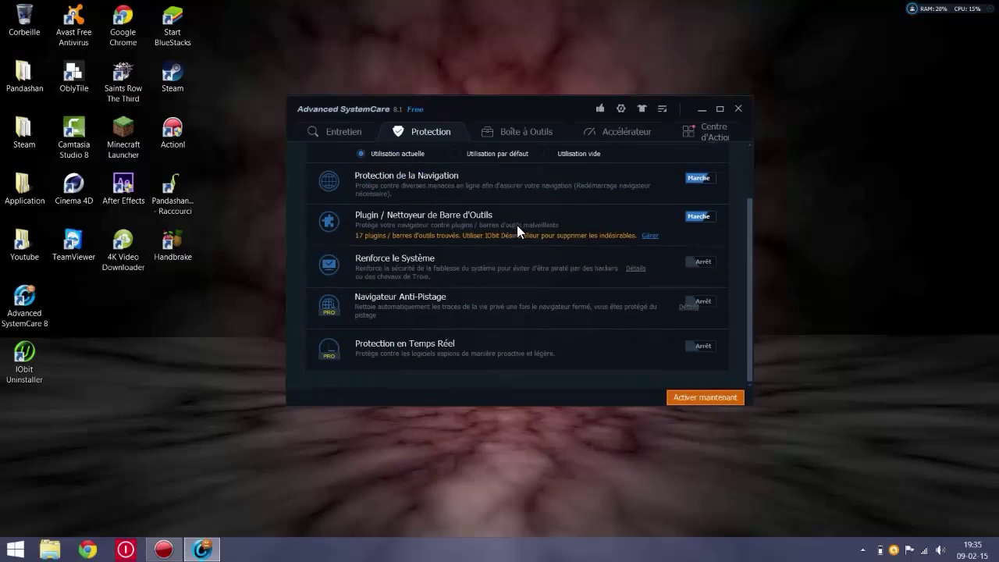
left_click(699, 265)
left_click(699, 266)
scroll(437, 295, "up", 2)
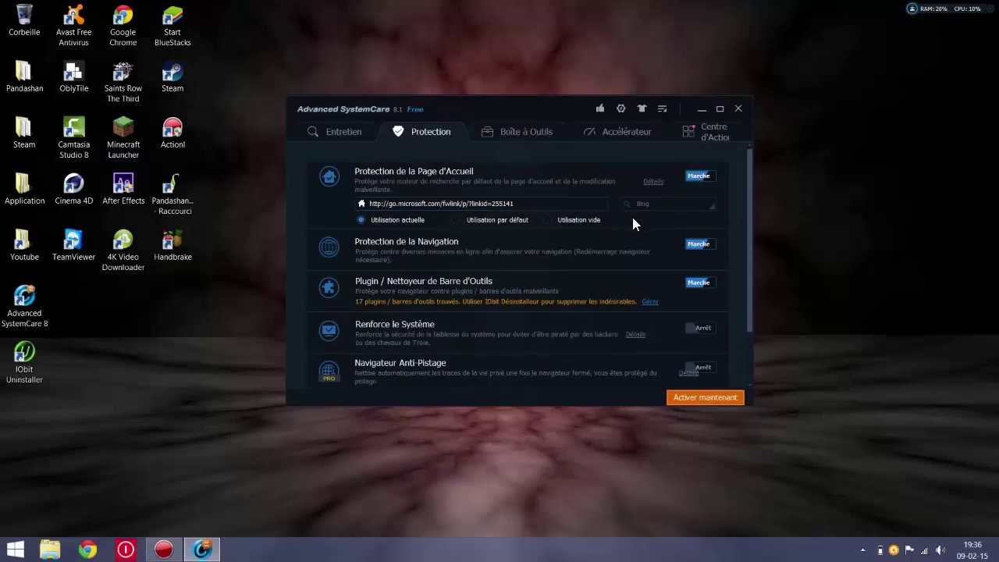
Try to turn on the PRO protection Navigateur Anti-Pistage and close the window that opens.
scroll(406, 267, "down", 1)
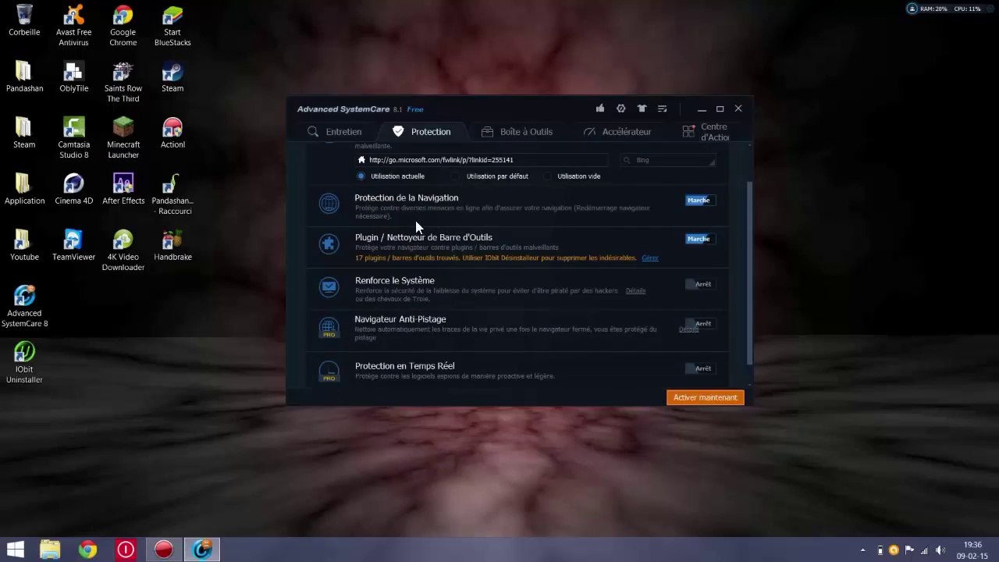
scroll(460, 238, "down", 1)
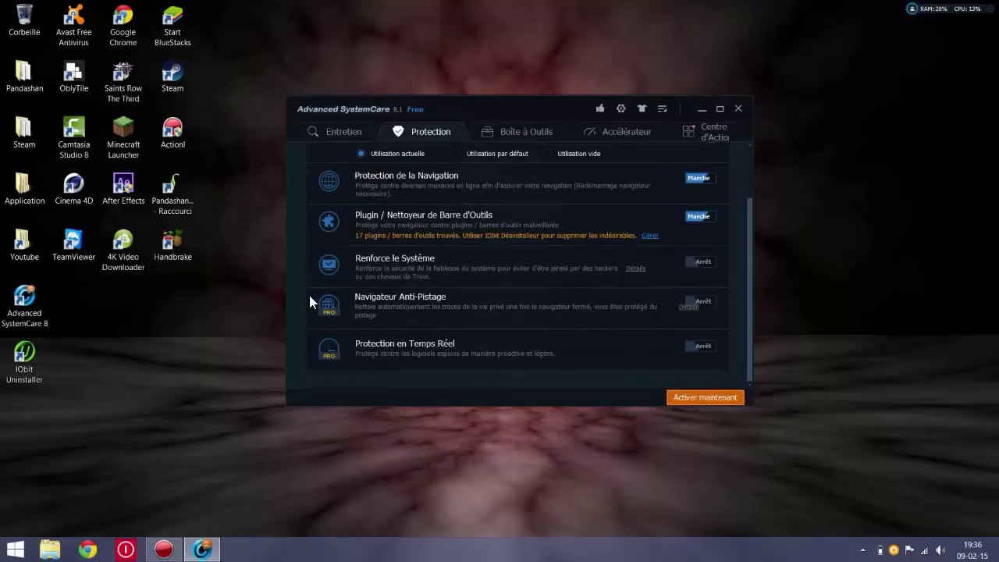
left_click(707, 301)
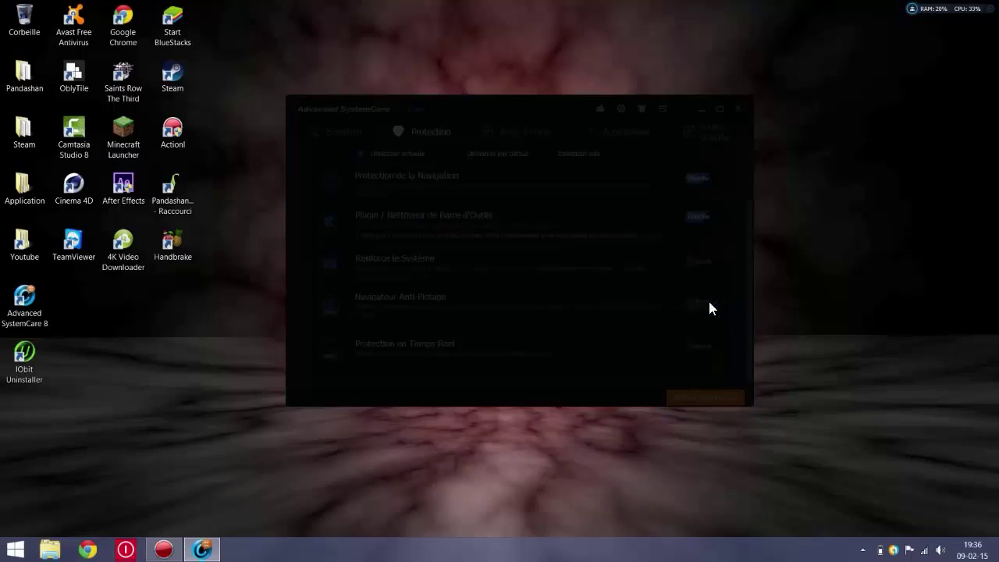
left_click(742, 120)
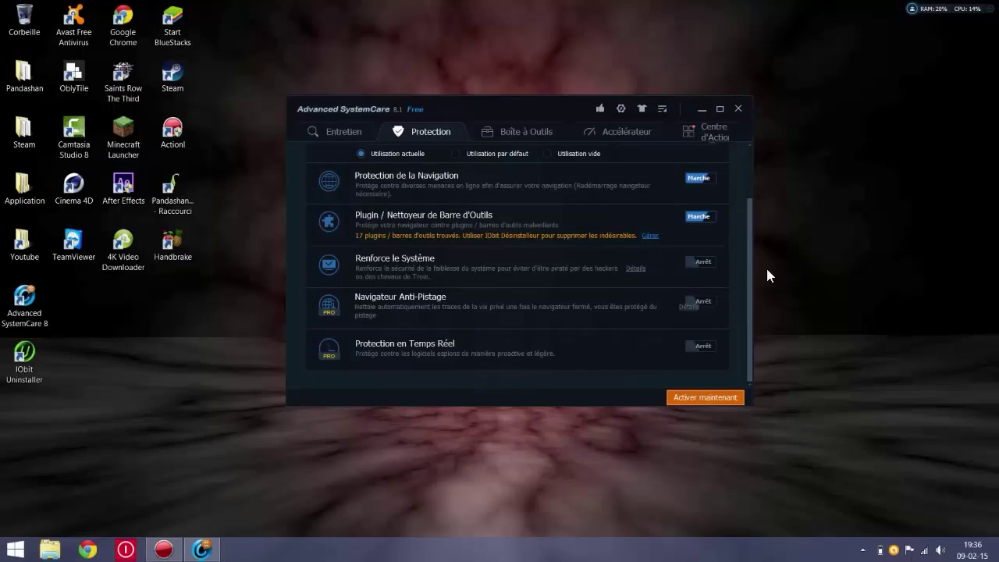
Look over the full list of protection options and the tools offered in the Boîte à Outils.
left_click_drag(750, 277, 752, 248)
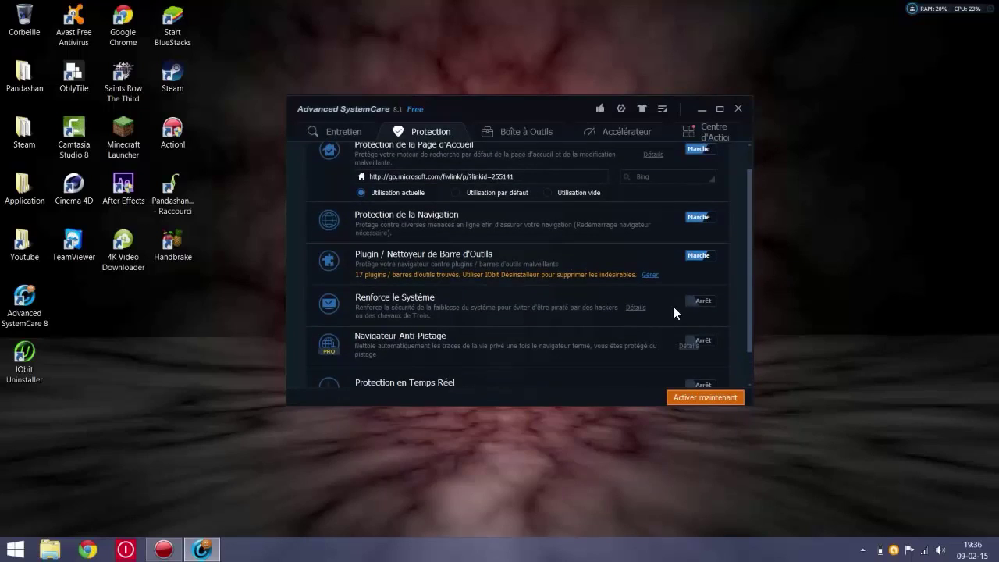
scroll(615, 296, "up", 1)
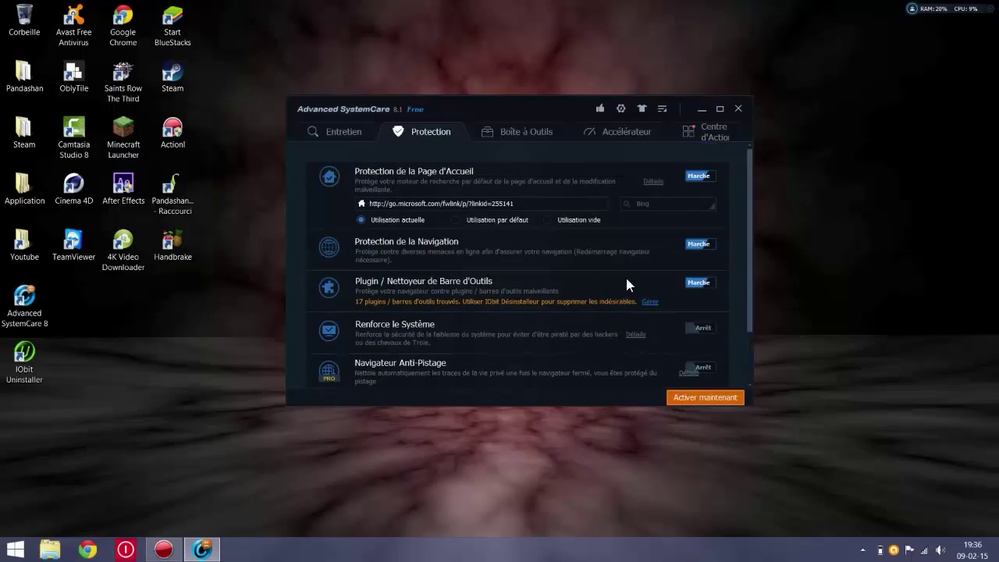
scroll(624, 281, "down", 3)
scroll(636, 269, "up", 3)
scroll(630, 305, "down", 3)
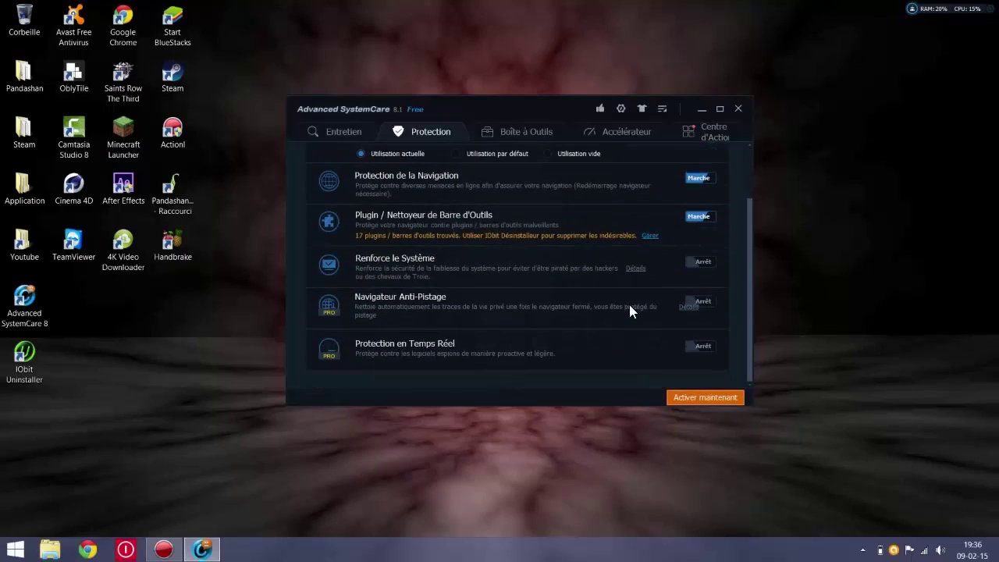
scroll(624, 296, "up", 3)
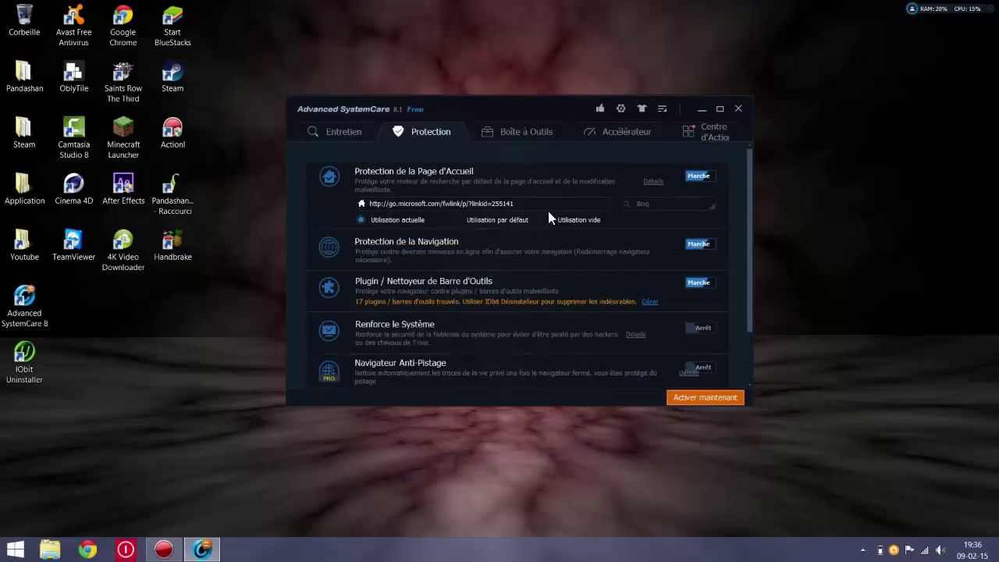
left_click(499, 134)
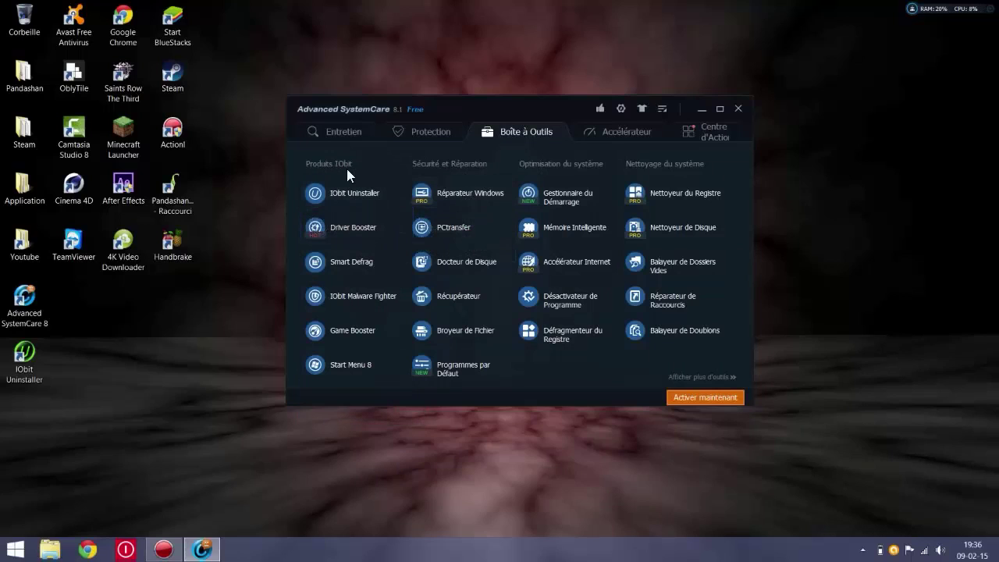
left_click_drag(496, 112, 521, 88)
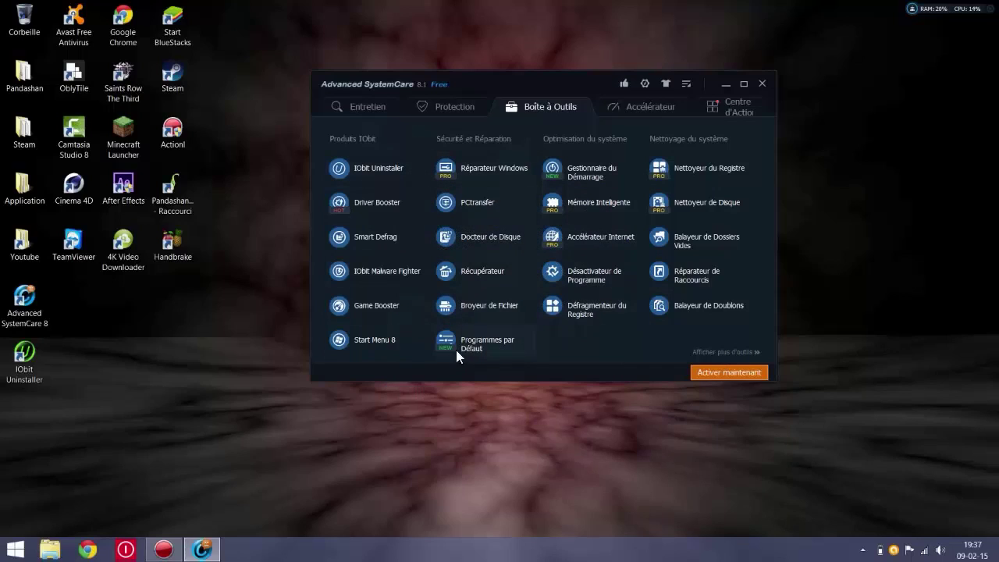
Restore the Accélérateur to its Arrêt state.
left_click(624, 114)
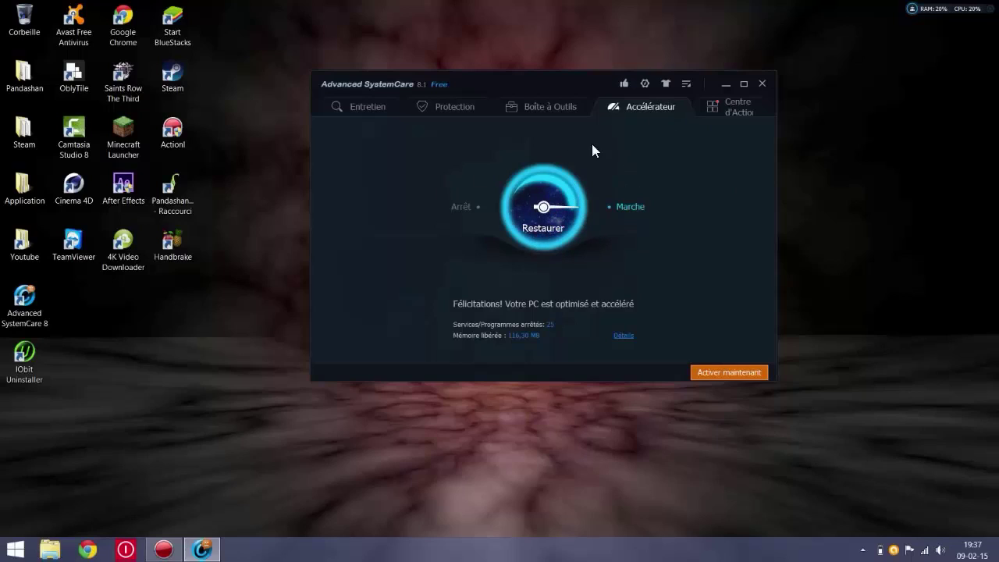
left_click(538, 217)
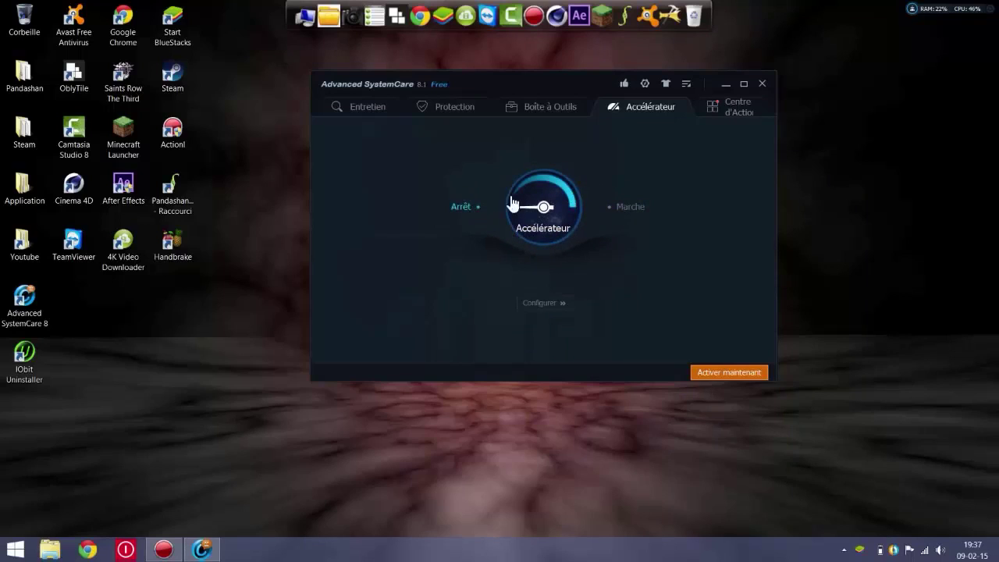
Configure the Accélérateur with Mode jeu and accept the system services to disable, including Bluetooth support.
left_click(553, 304)
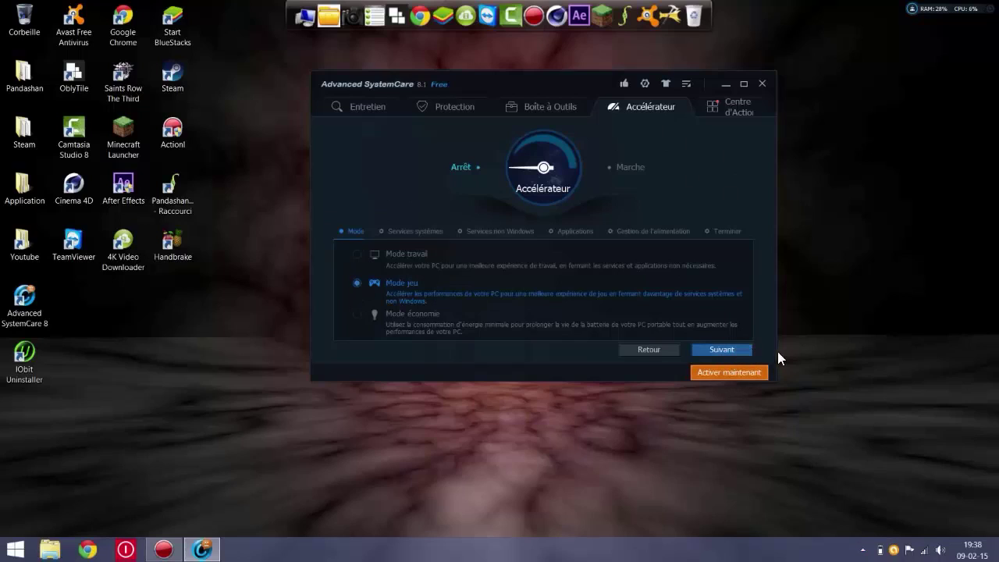
left_click(730, 356)
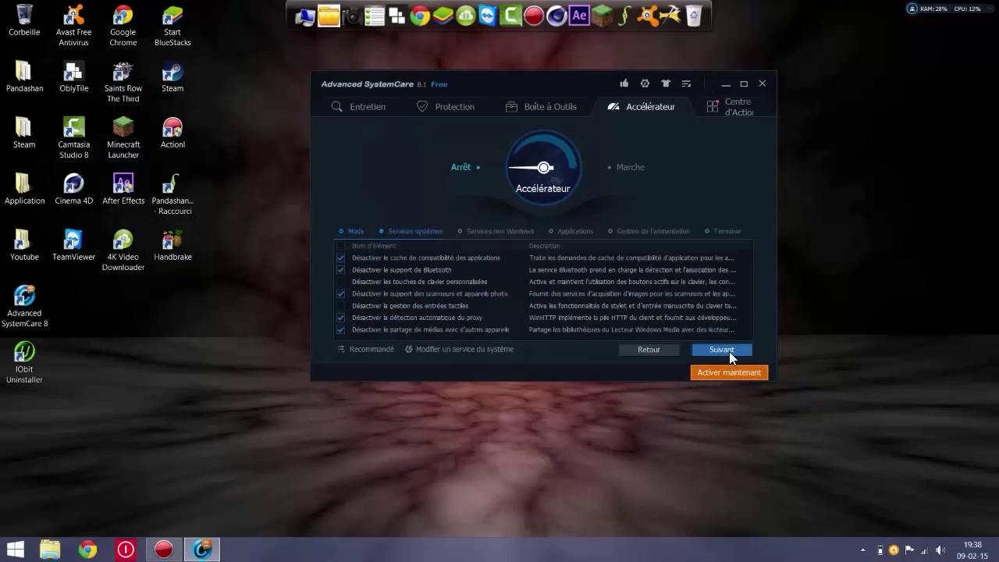
left_click(341, 270)
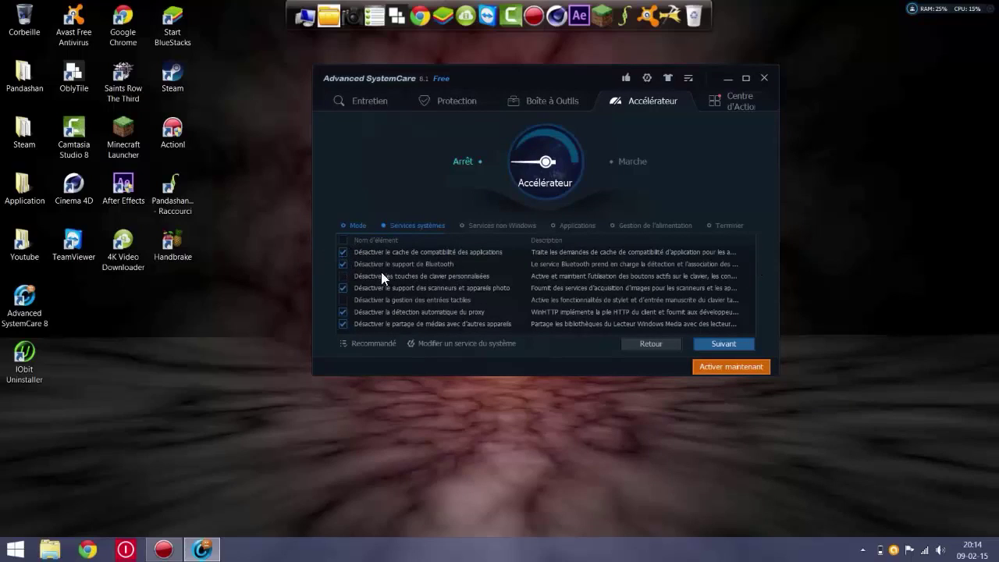
left_click(724, 344)
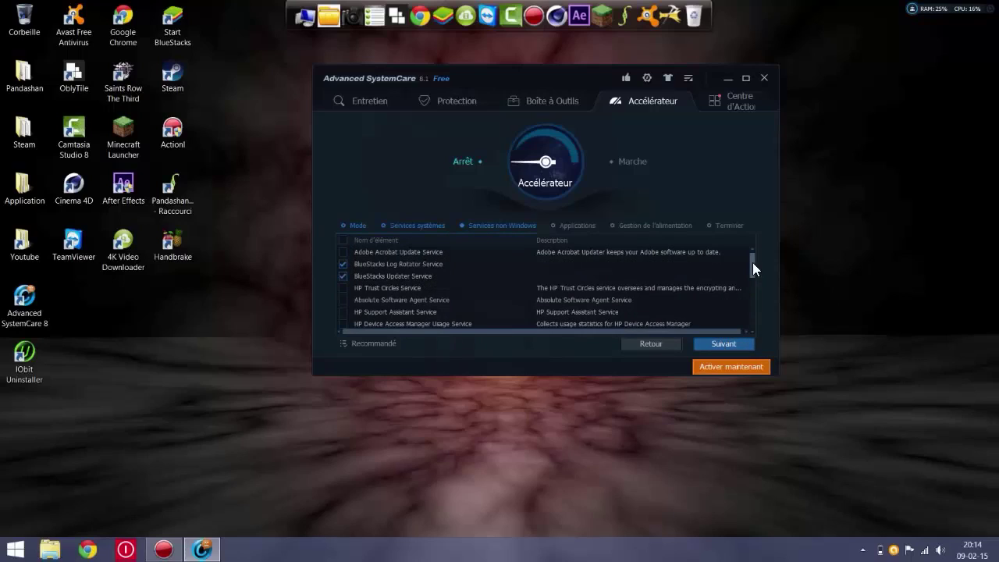
Examine the list of non-Windows services that the accelerator can stop, from Adobe Acrobat Update Service down to TeamViewer 9.
mouse_move(752, 262)
left_mouse_down()
mouse_move(748, 316)
mouse_move(765, 257)
mouse_move(751, 280)
left_mouse_up()
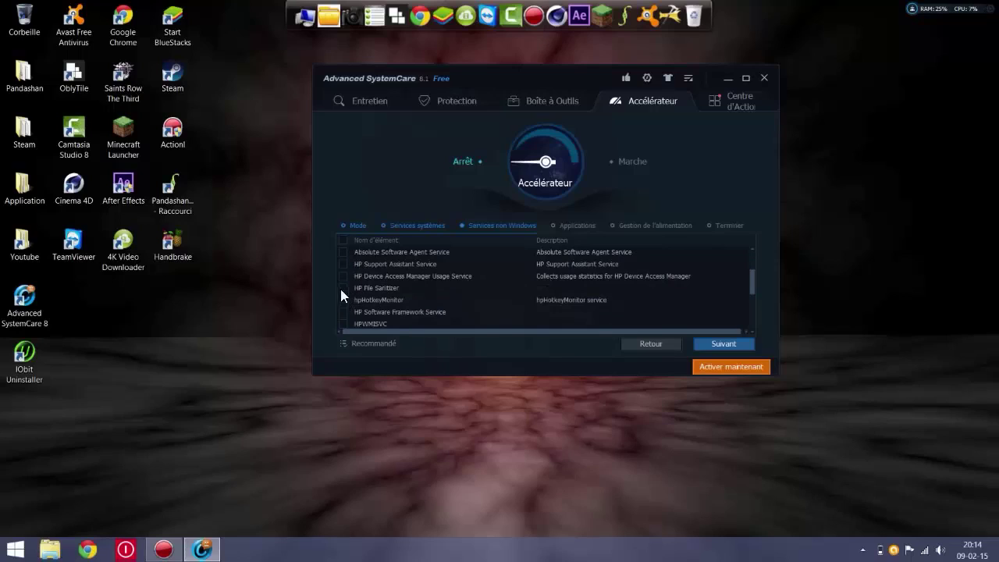
scroll(499, 287, "up", 1)
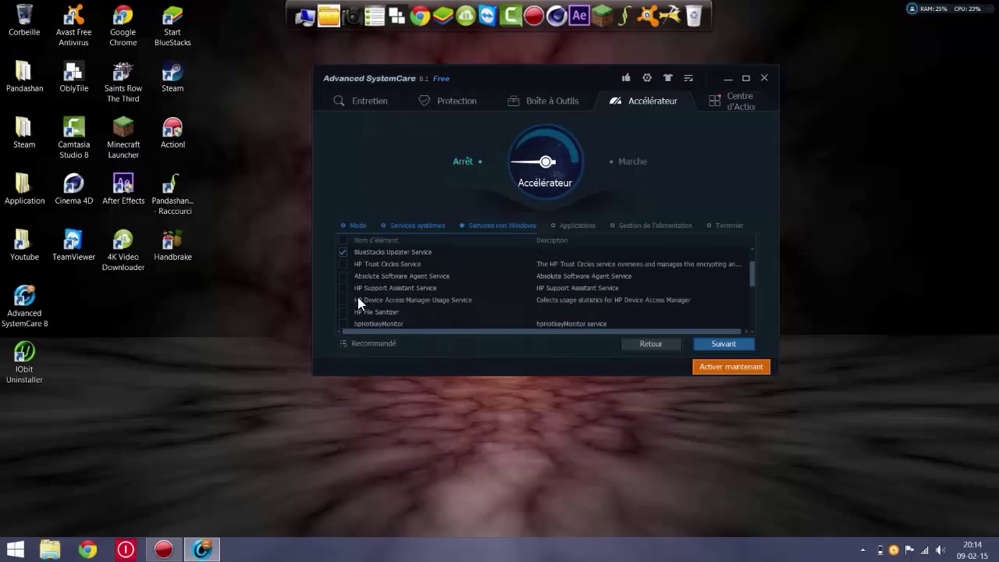
scroll(352, 297, "down", 3)
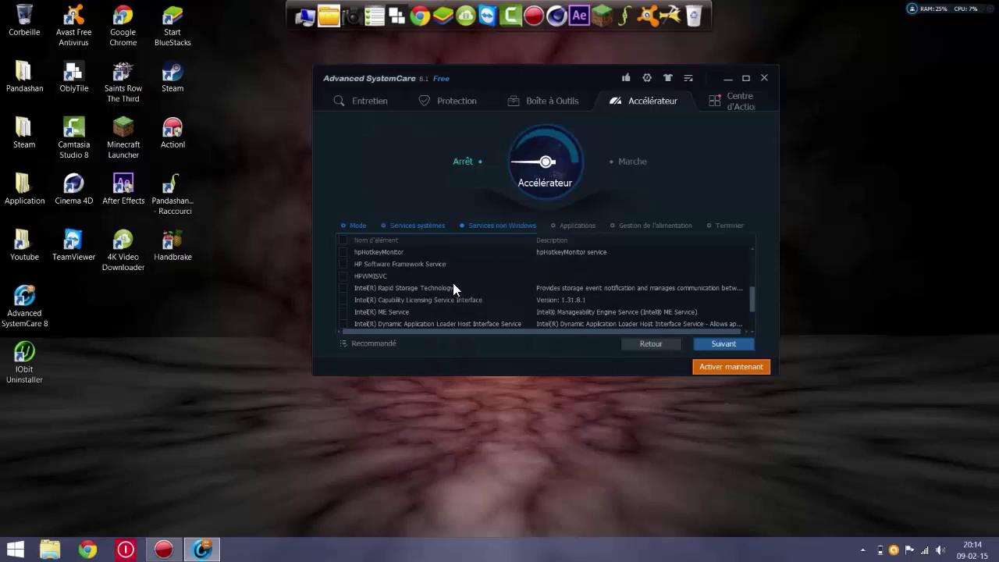
scroll(370, 301, "down", 5)
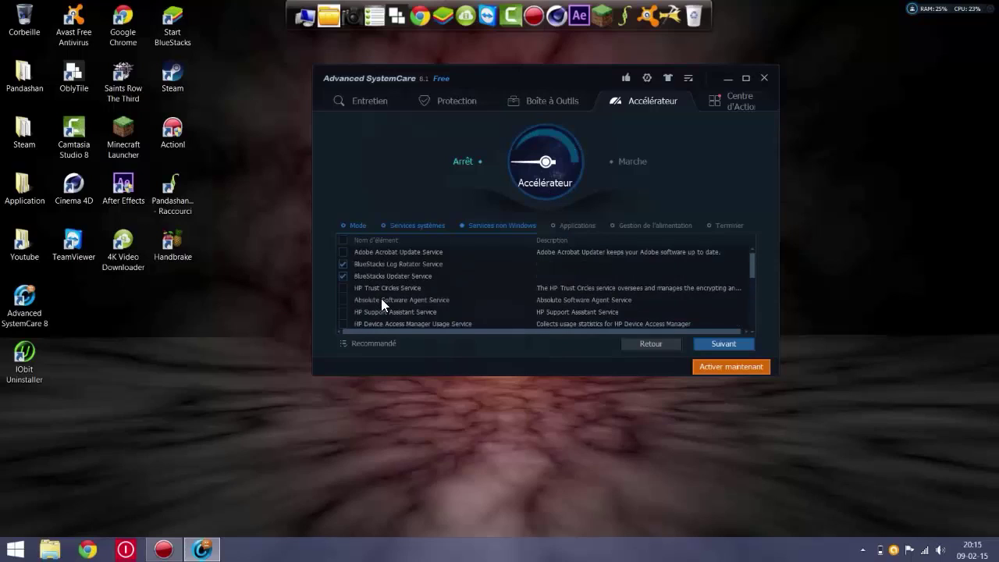
scroll(385, 298, "up", 3)
scroll(385, 300, "down", 3)
scroll(351, 278, "up", 5)
scroll(343, 269, "down", 5)
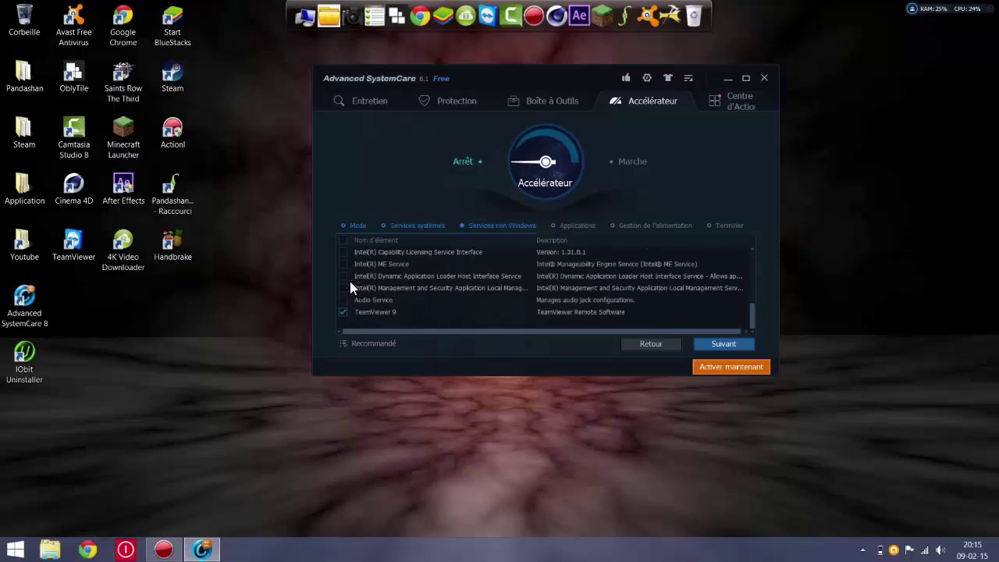
scroll(349, 287, "up", 8)
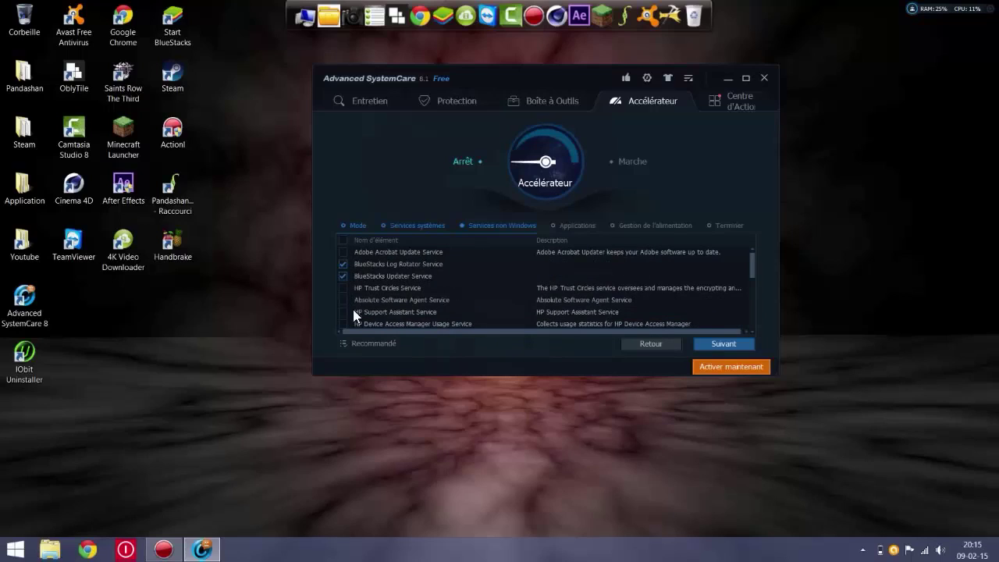
scroll(353, 308, "down", 2)
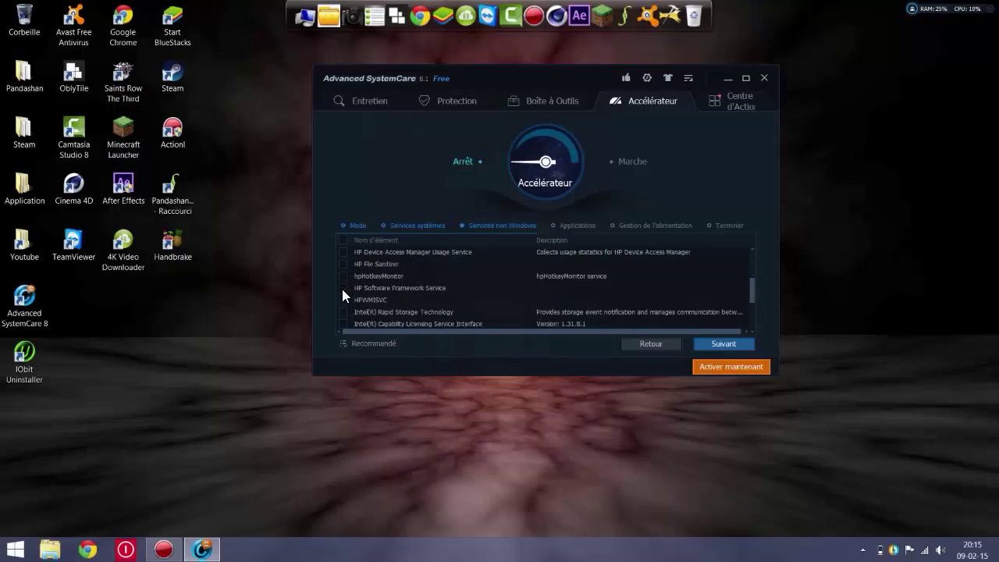
scroll(334, 299, "up", 2)
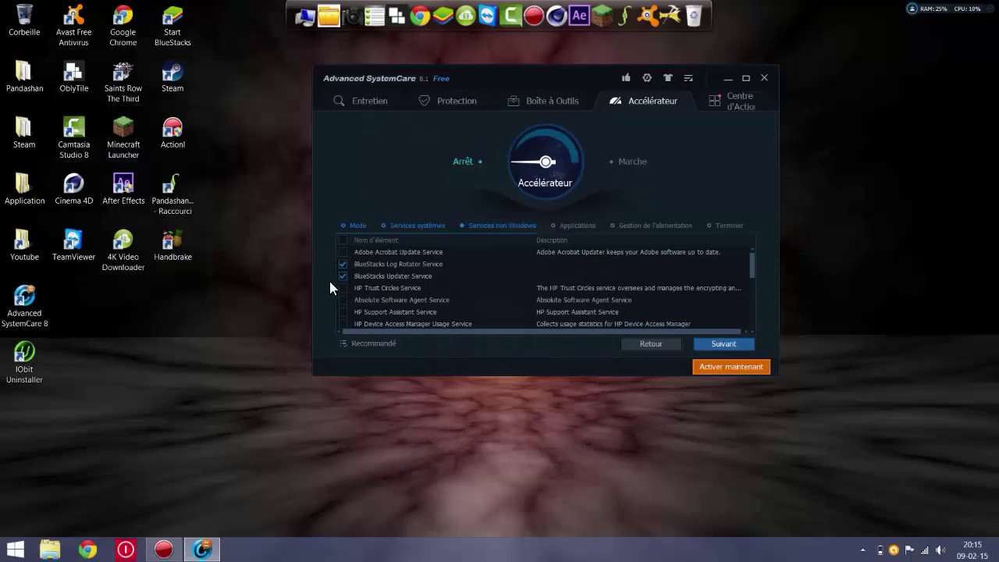
Accept the preselected non-Windows services and applications, and go through the power plan option to the final accelerator configuration page.
left_click(750, 345)
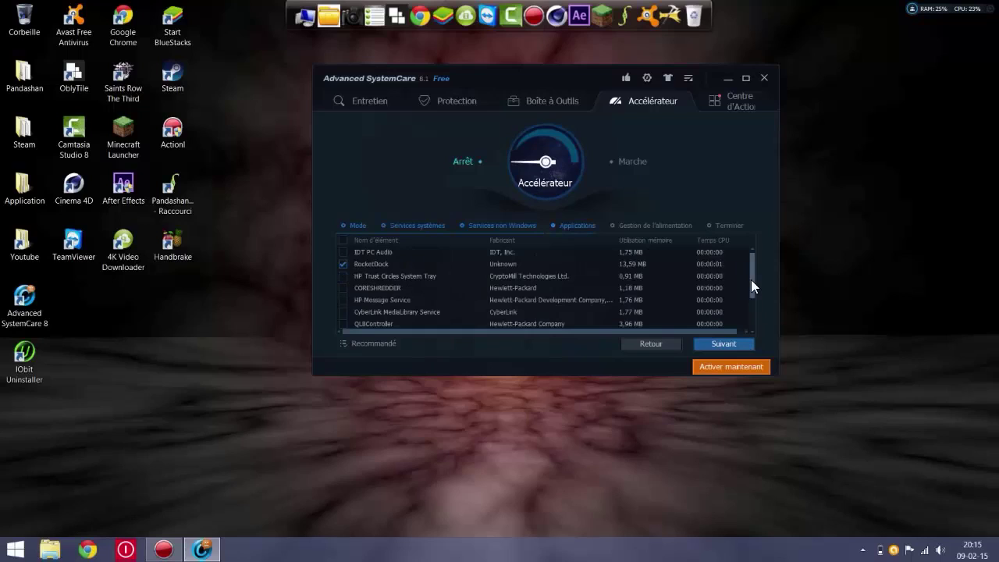
mouse_move(751, 279)
left_mouse_down()
mouse_move(748, 312)
mouse_move(754, 263)
left_mouse_up()
left_click(730, 346)
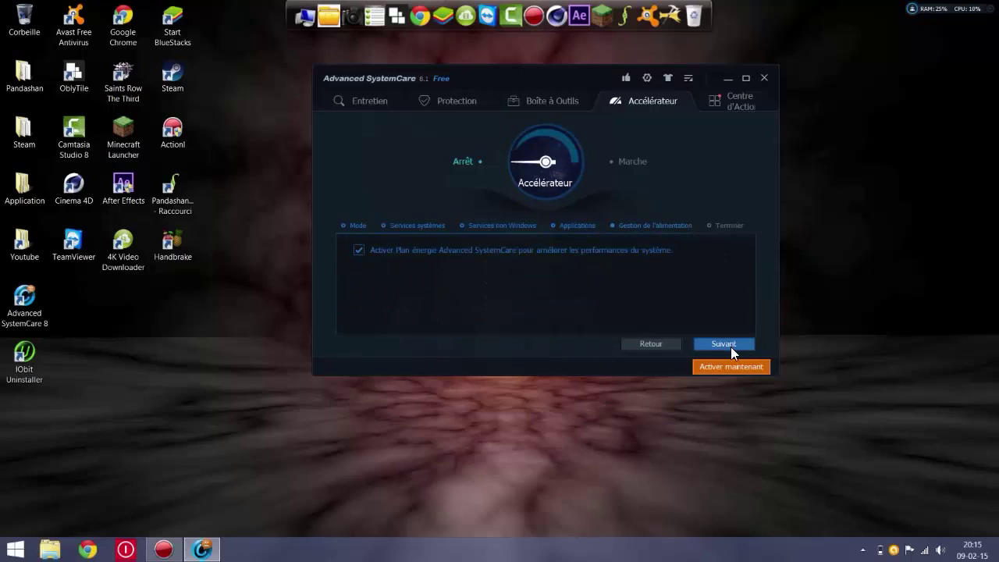
left_click(358, 250)
left_click(725, 343)
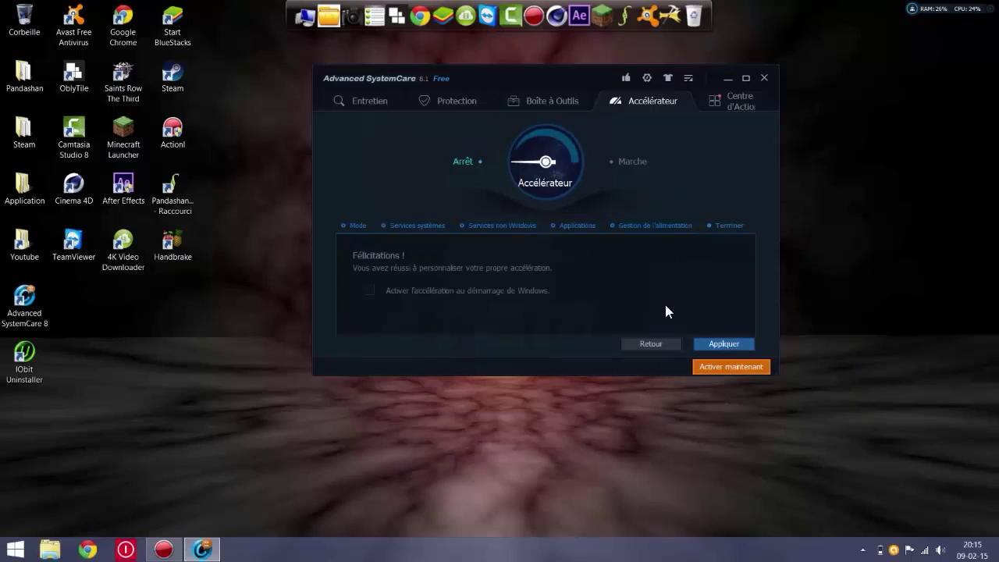
Apply the customised acceleration and switch the Accélérateur from Marche to Arrêt and back to Marche.
left_click(734, 343)
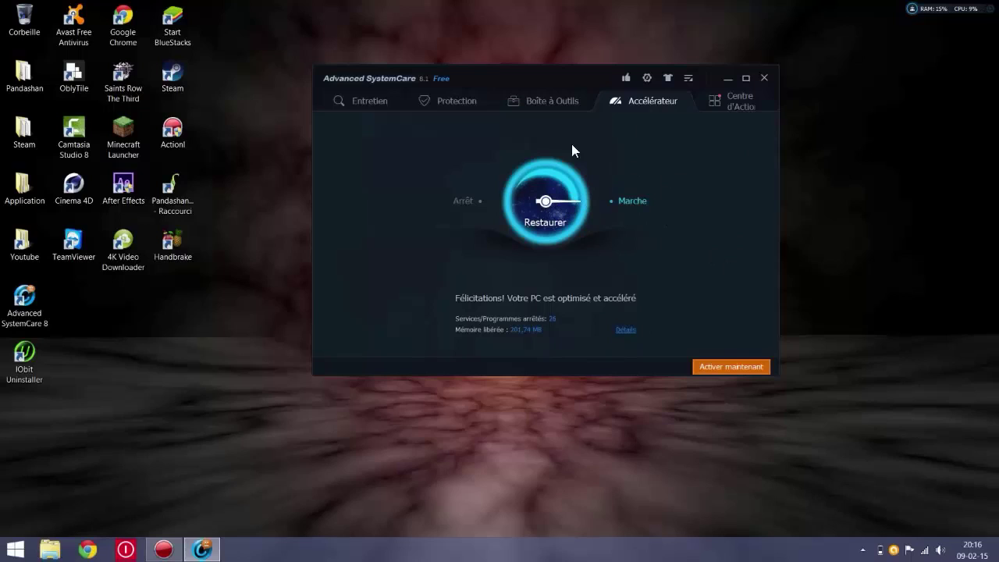
left_click(573, 215)
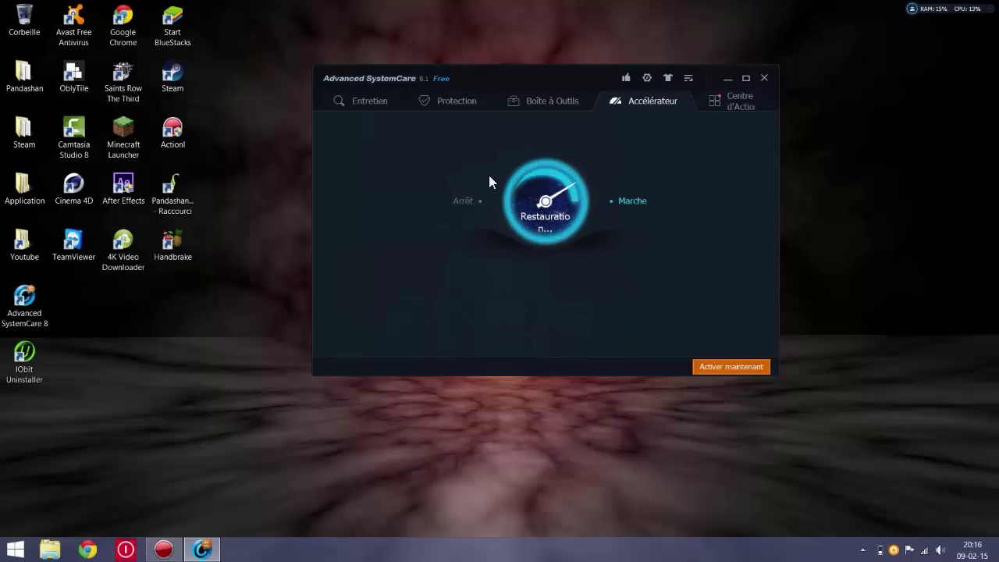
left_click(544, 202)
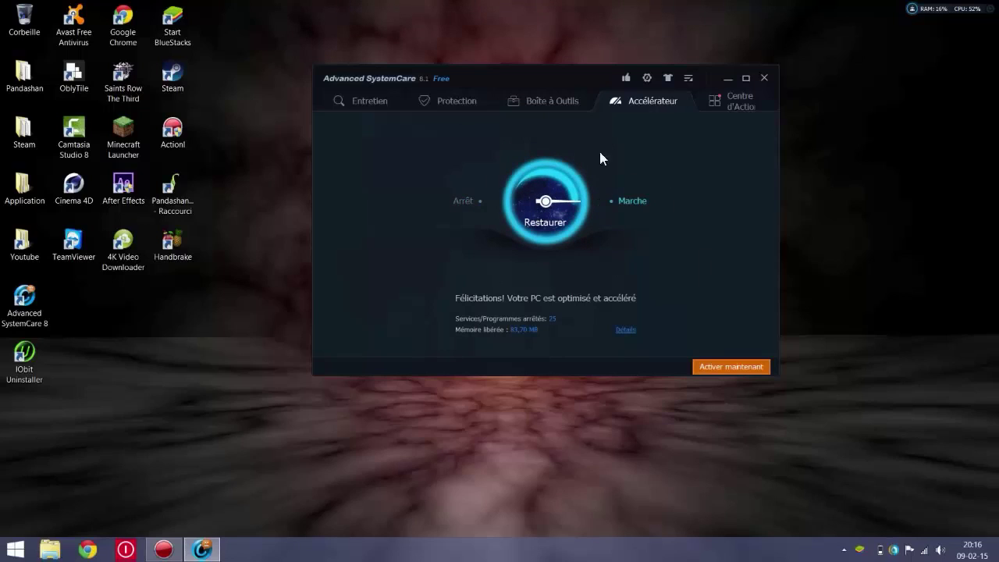
Examine the Centre d'Action, covering the Sécurité and Performance recommendations and the Mise à jour logiciel list.
left_click(737, 109)
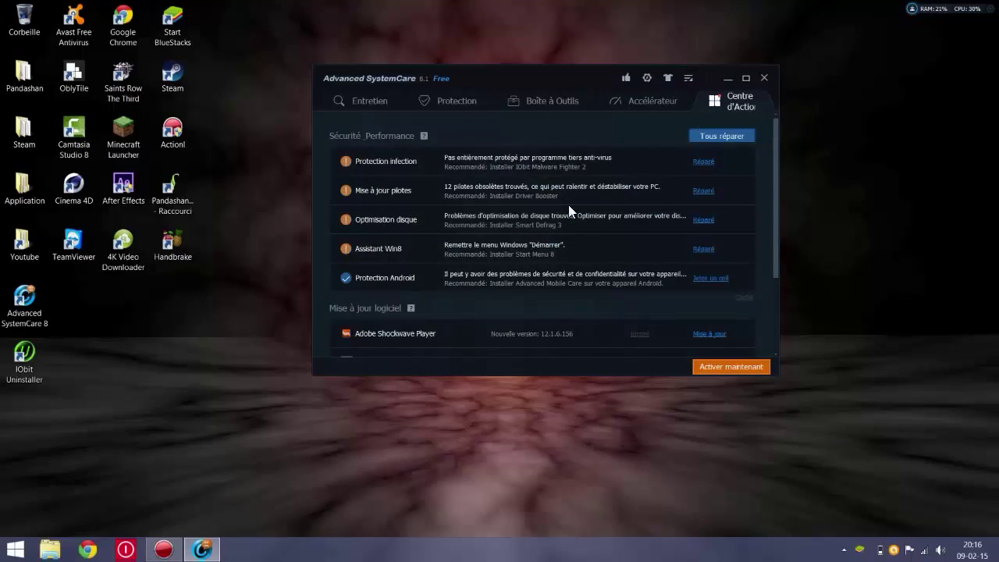
scroll(577, 226, "down", 3)
scroll(582, 248, "up", 3)
scroll(436, 280, "down", 3)
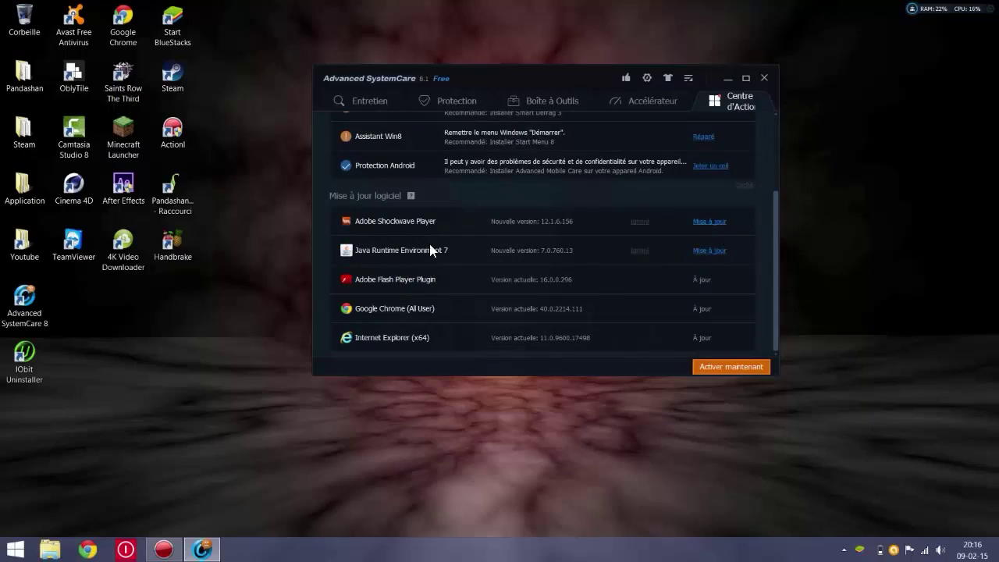
scroll(441, 283, "up", 1)
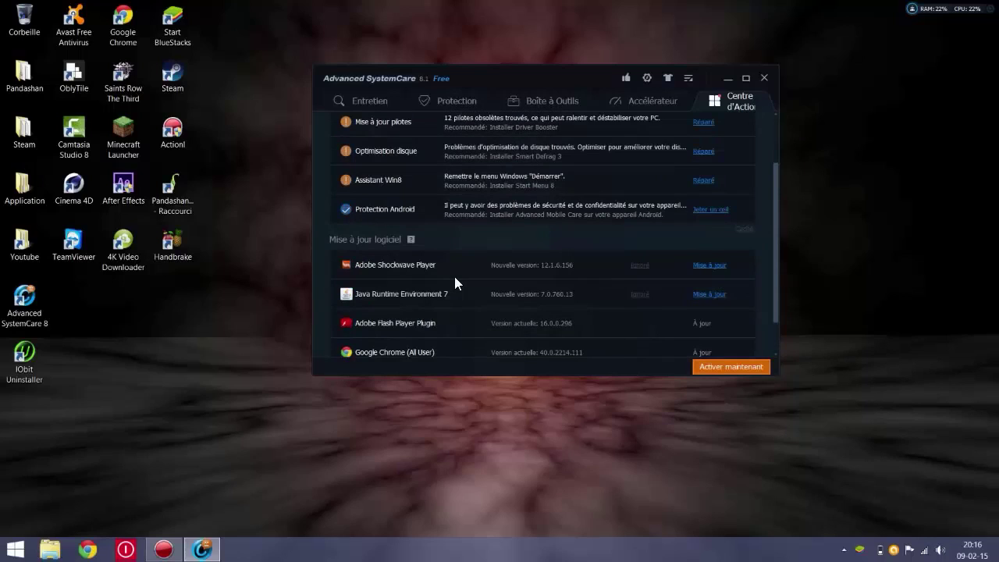
scroll(454, 278, "down", 1)
scroll(479, 312, "up", 3)
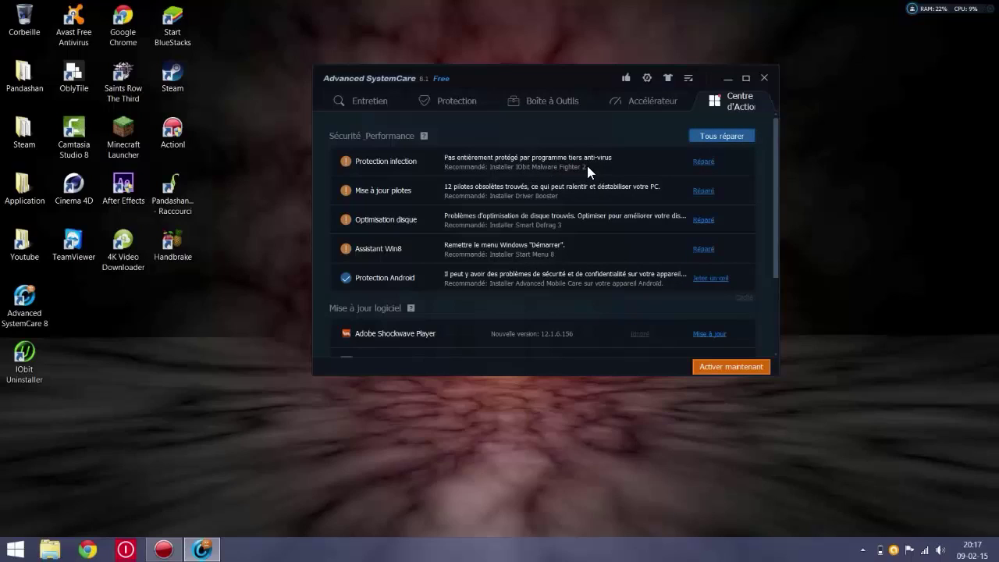
scroll(675, 290, "down", 3)
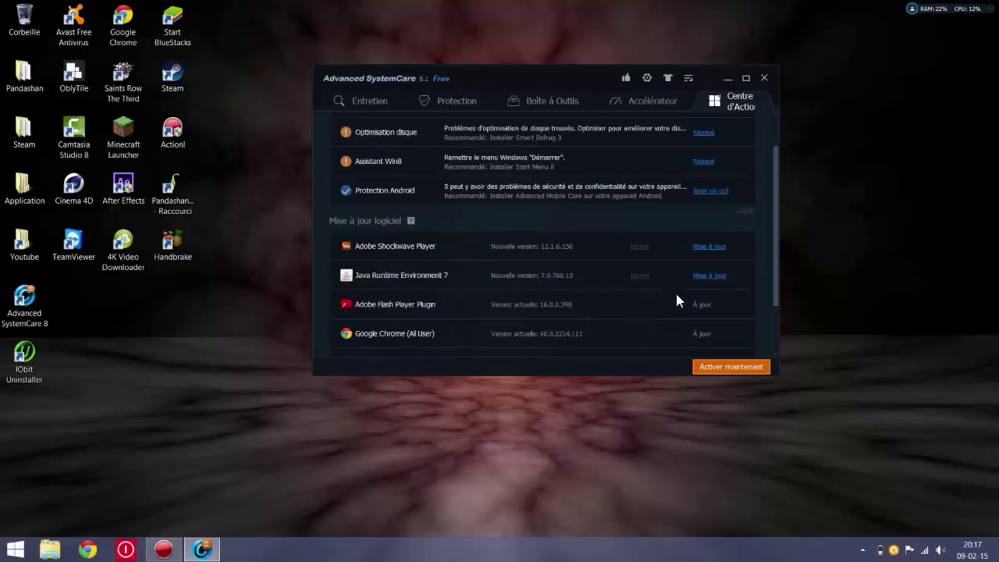
scroll(673, 287, "up", 3)
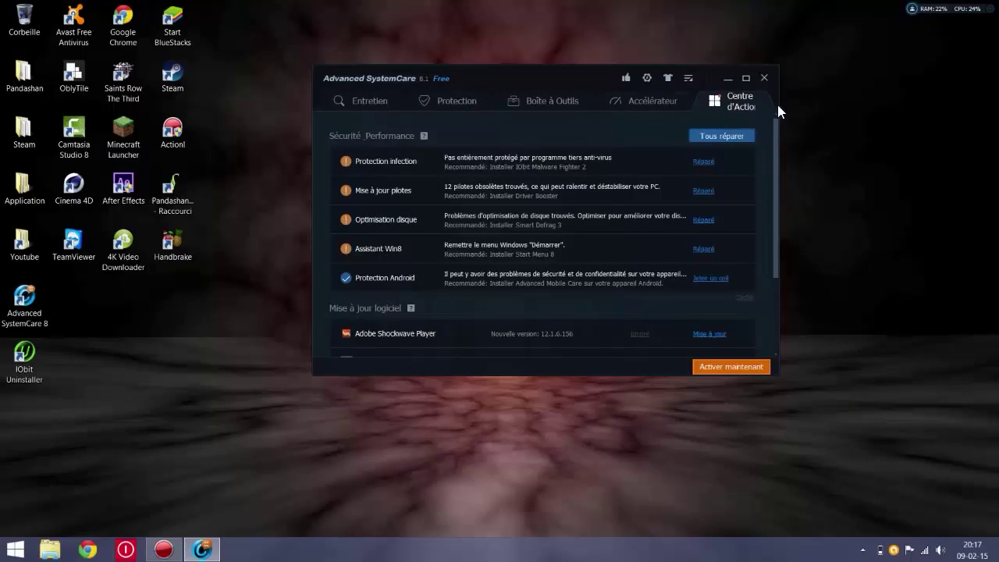
left_click_drag(774, 145, 784, 125)
Return to Entretien, review the advanced security, performance, cleaning and automation settings without changing them, and close the program window.
left_click(373, 112)
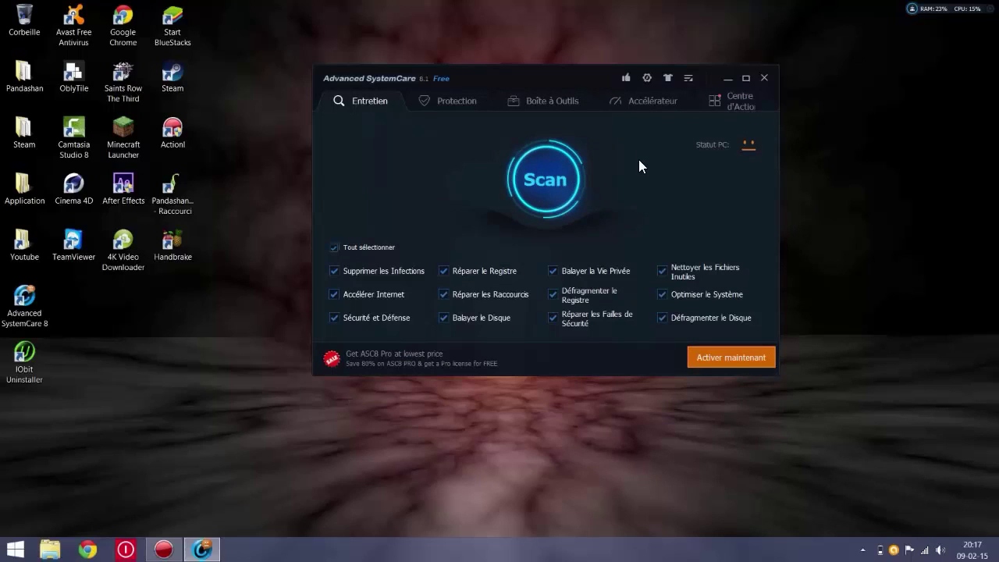
left_click(646, 76)
scroll(565, 194, "down", 1)
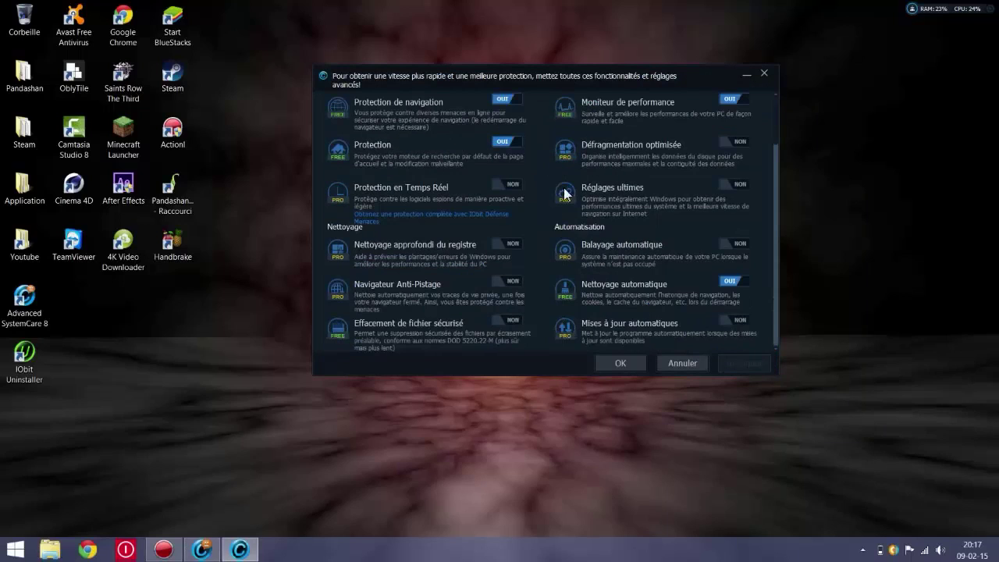
scroll(640, 220, "up", 1)
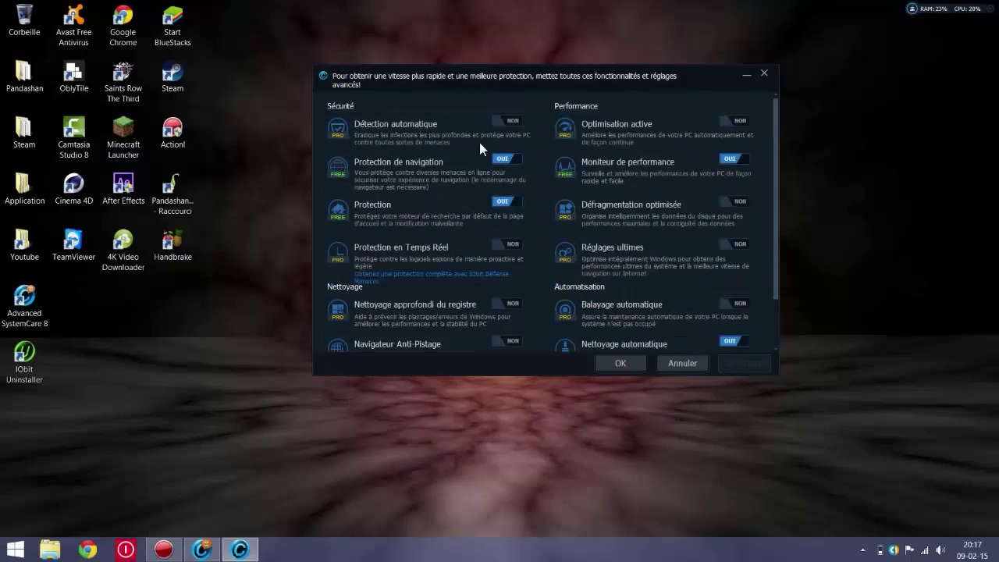
left_click(763, 73)
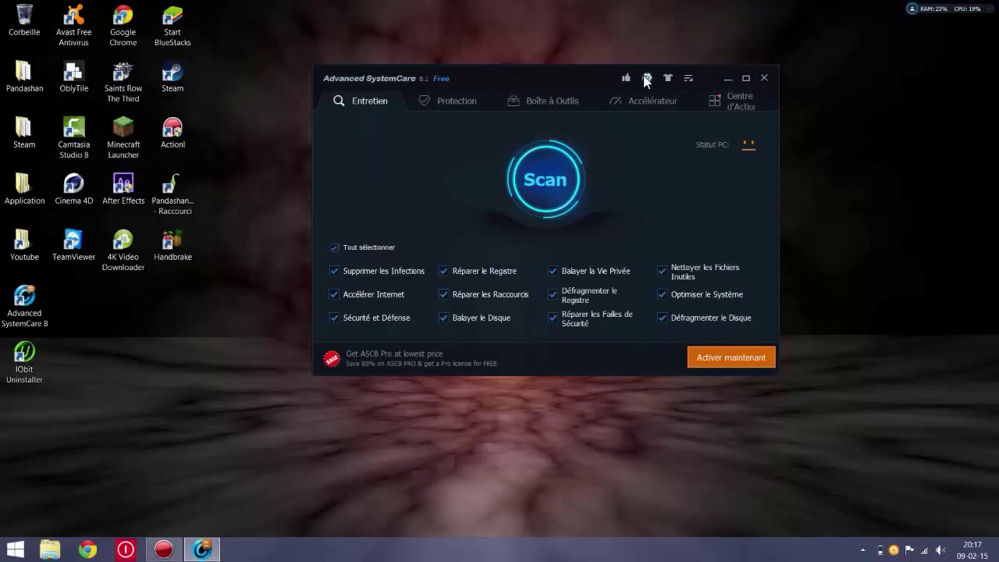
left_click(764, 79)
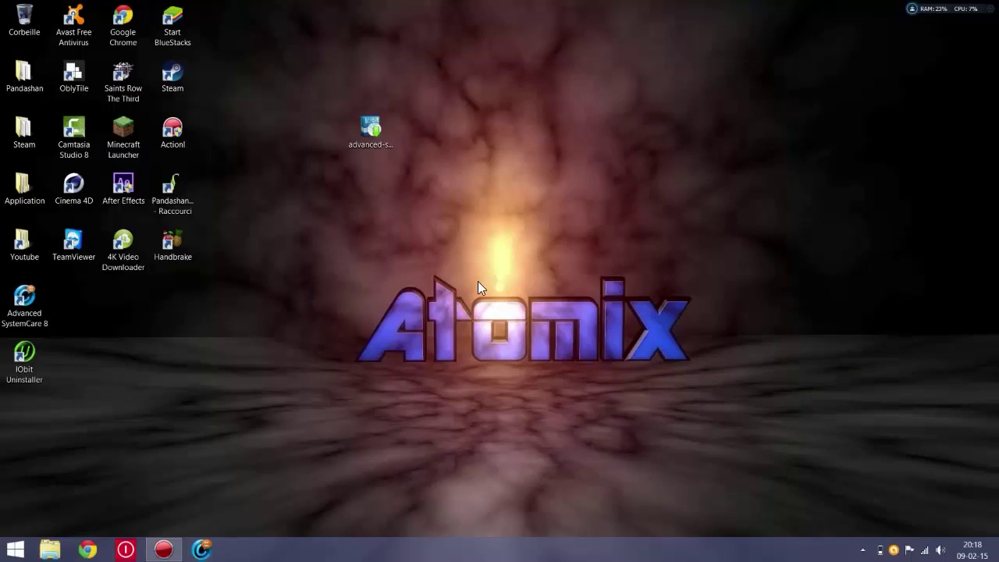